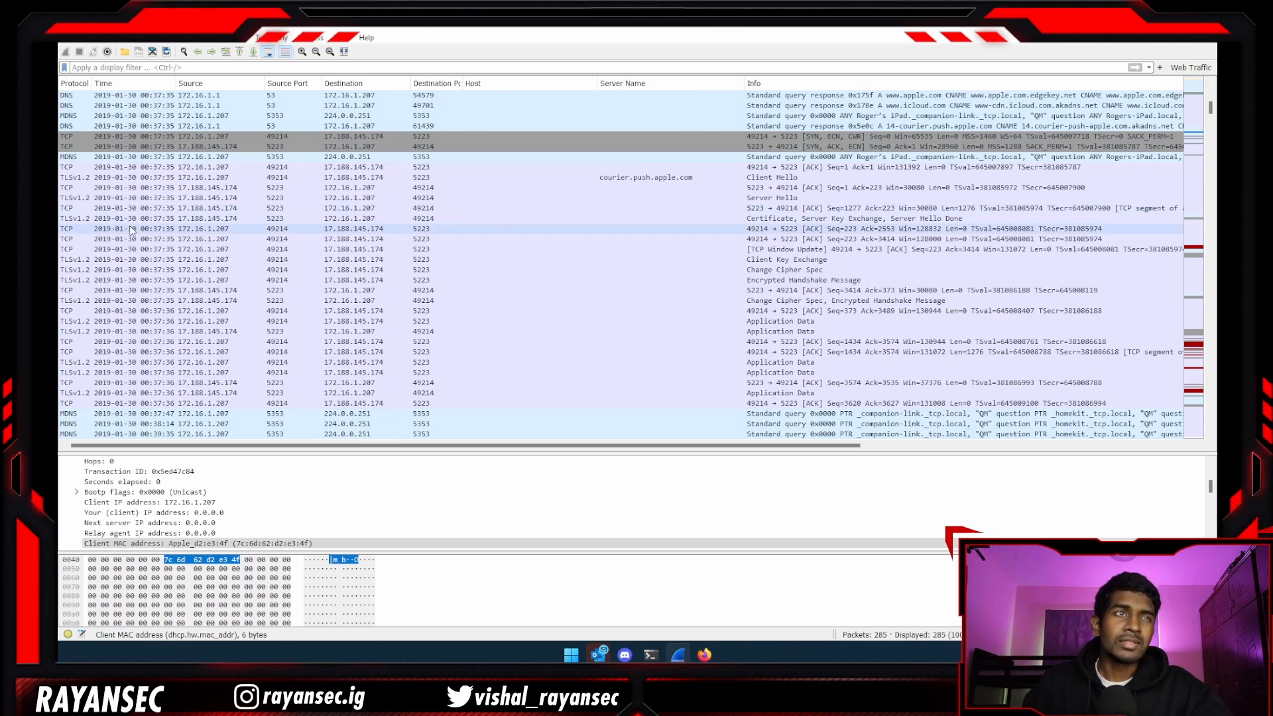
pyautogui.moveTo(305, 446)
pyautogui.mouseDown()
pyautogui.moveTo(532, 432)
pyautogui.moveTo(300, 433)
pyautogui.mouseUp()
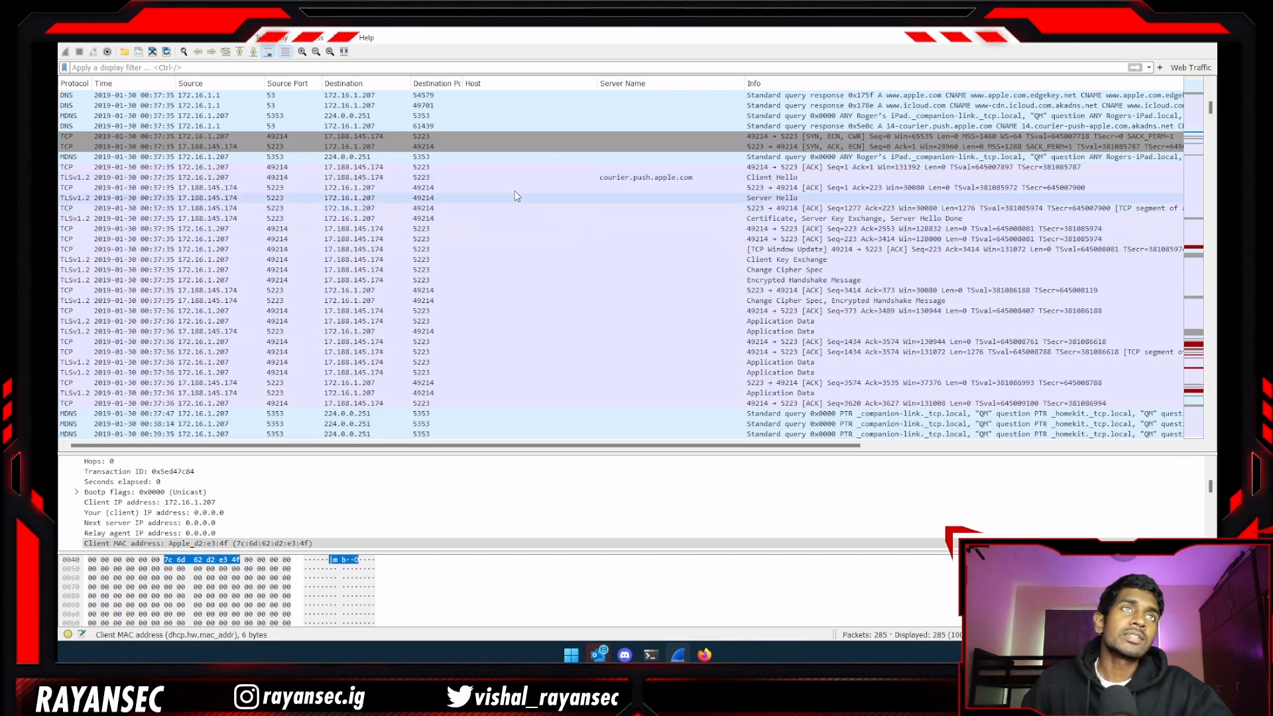
pyautogui.click(411, 67)
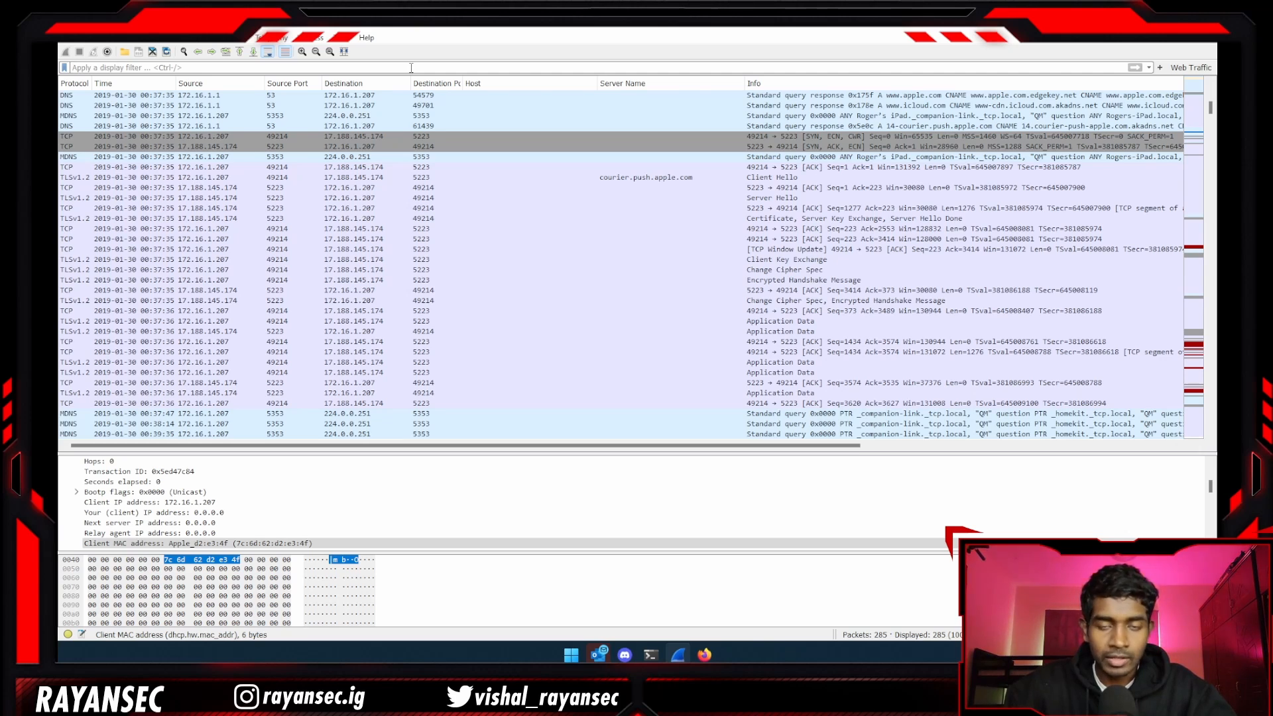
pyautogui.click(412, 68)
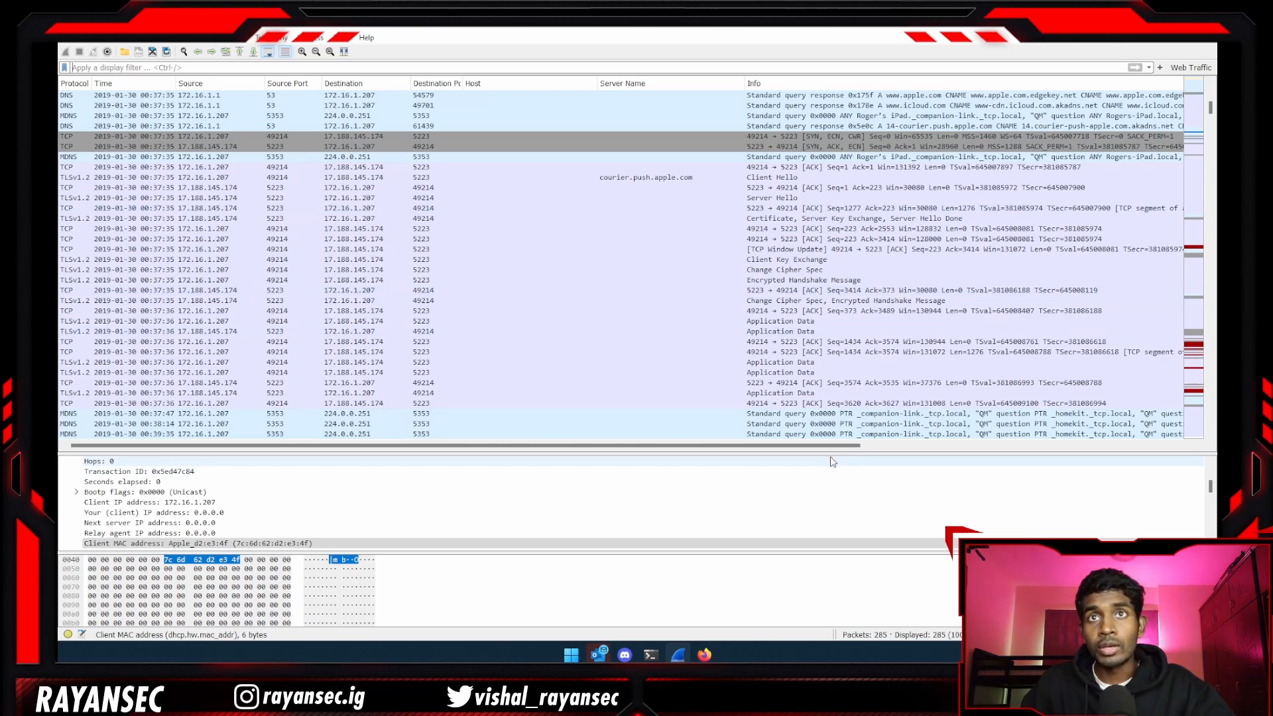
pyautogui.moveTo(845, 446)
pyautogui.mouseDown()
pyautogui.moveTo(1154, 451)
pyautogui.moveTo(844, 451)
pyautogui.mouseUp()
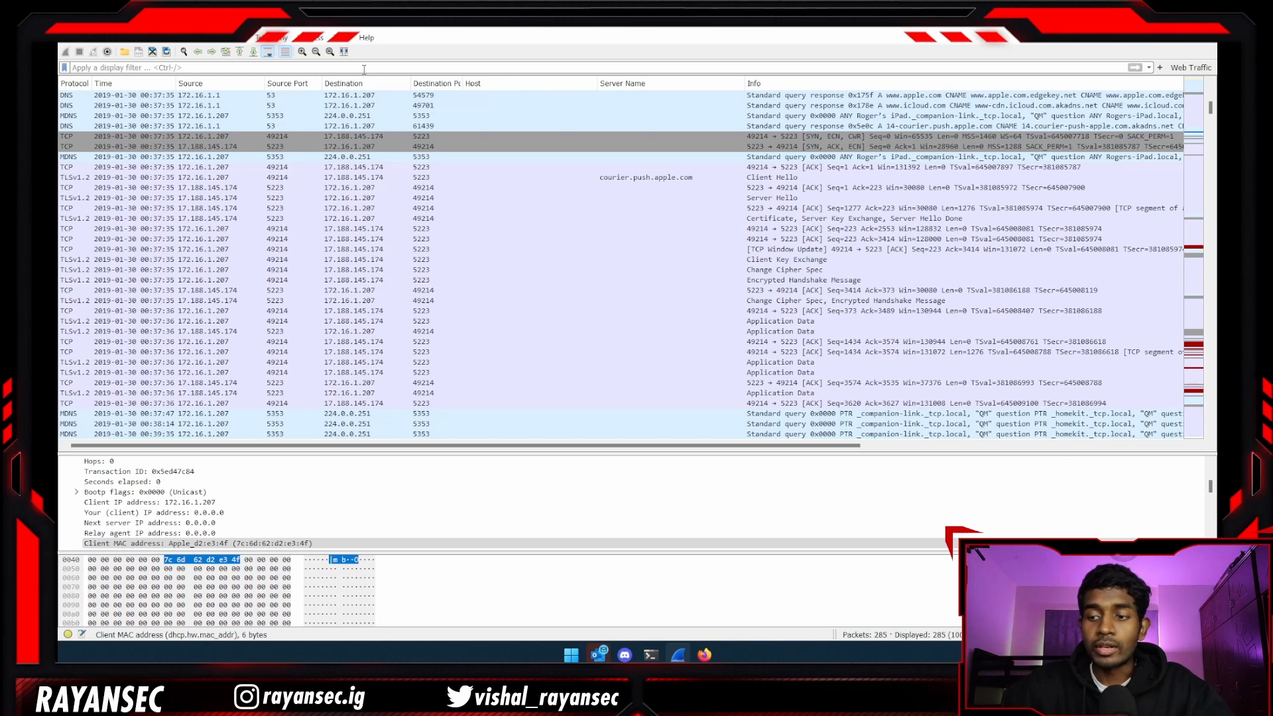
pyautogui.click(364, 69)
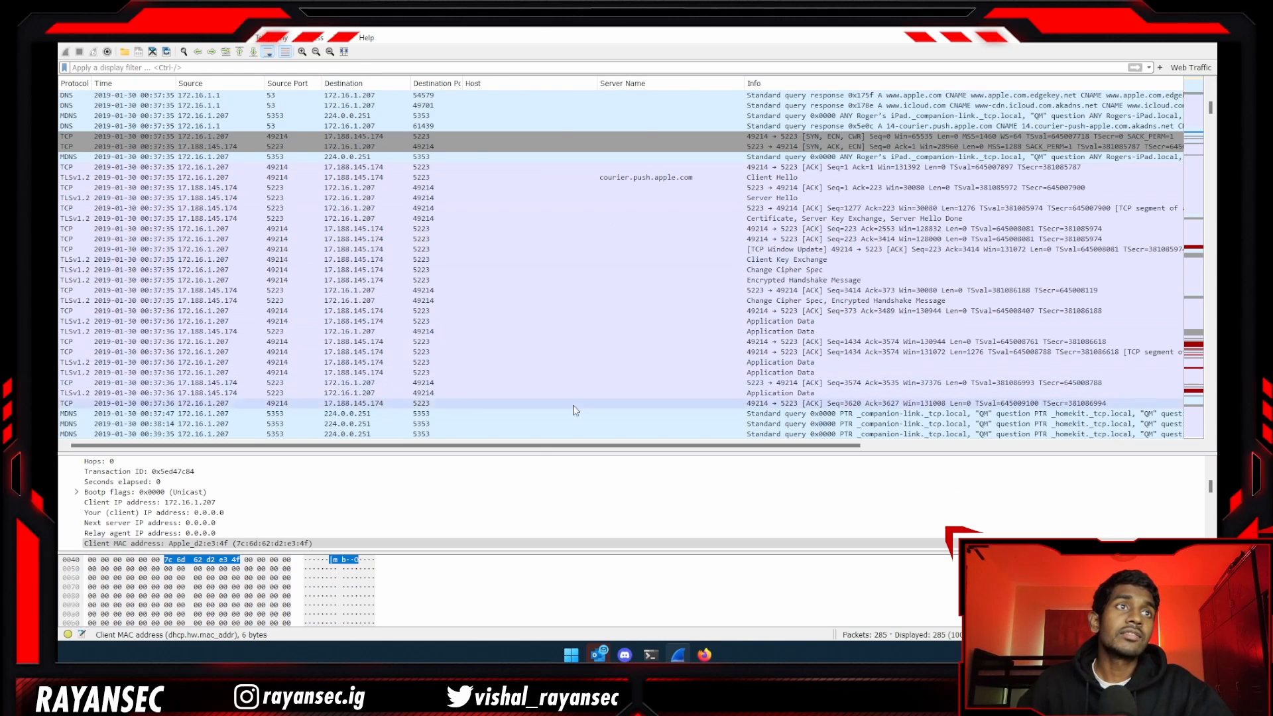
pyautogui.moveTo(540, 446)
pyautogui.mouseDown()
pyautogui.moveTo(786, 451)
pyautogui.moveTo(546, 453)
pyautogui.mouseUp()
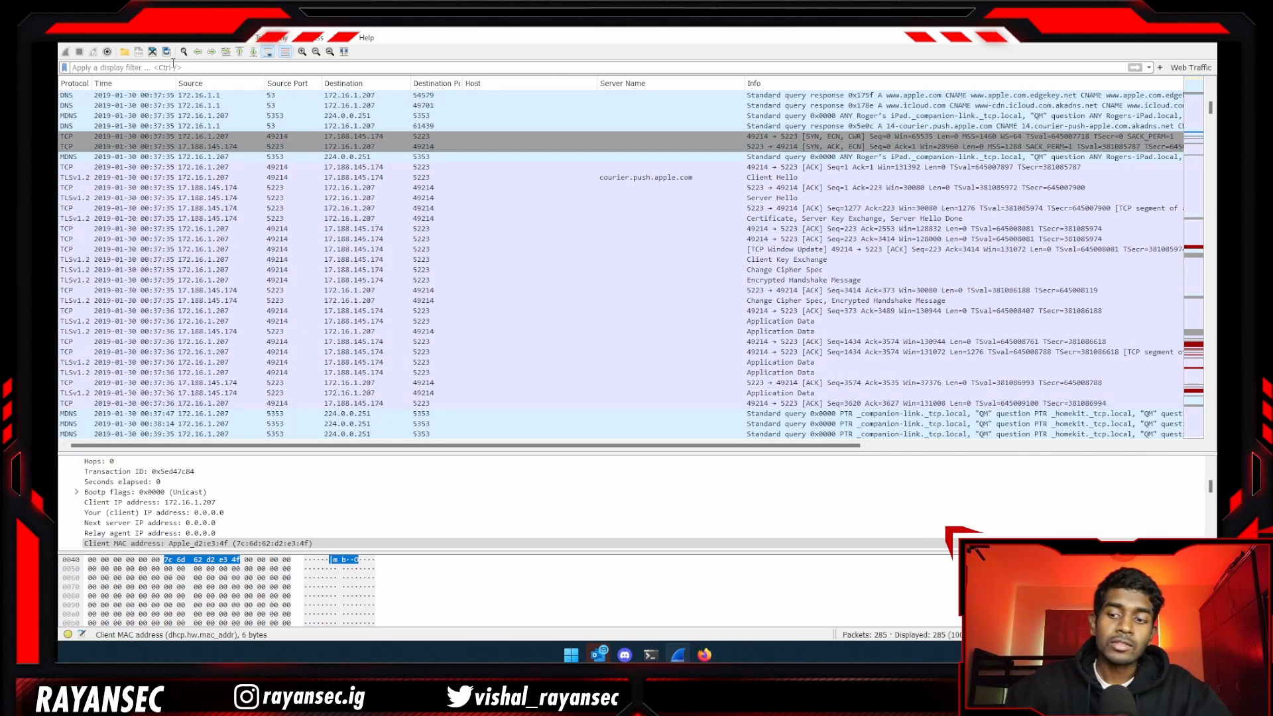
# Filter the packet list to DHCP traffic with the display filter dhcp.
pyautogui.click(173, 64)
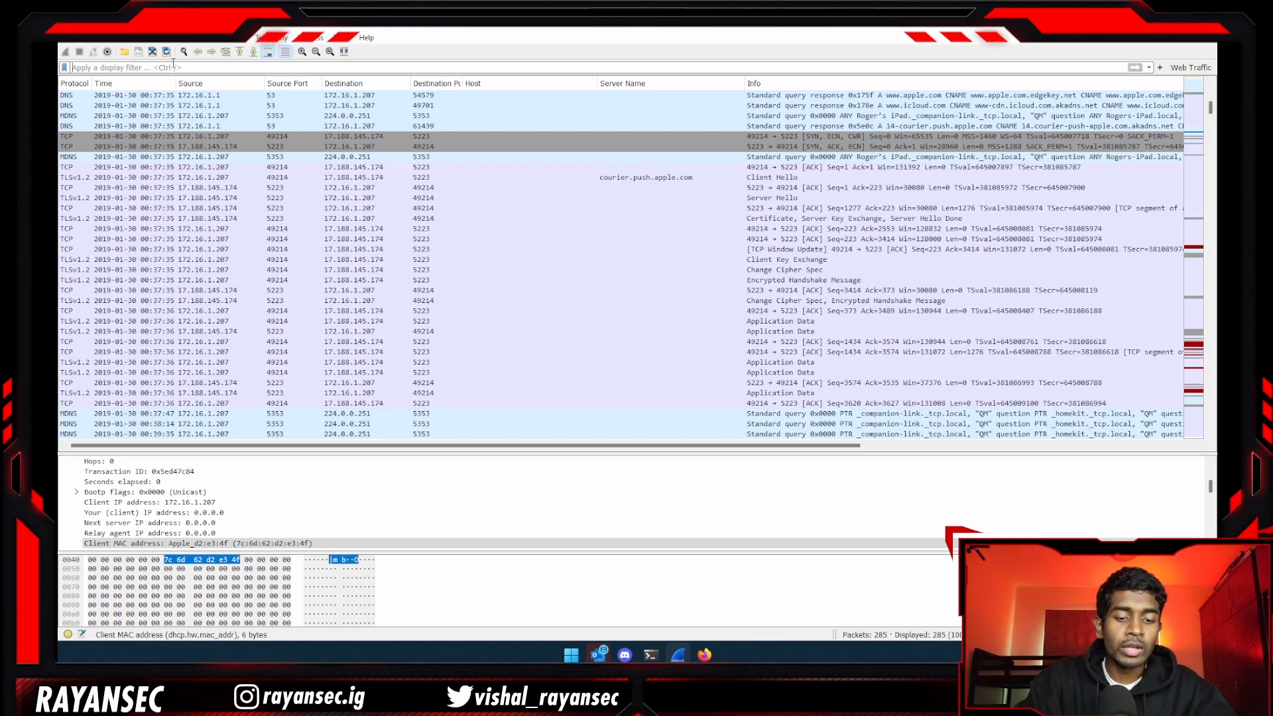
pyautogui.click(173, 66)
pyautogui.write('bootp')
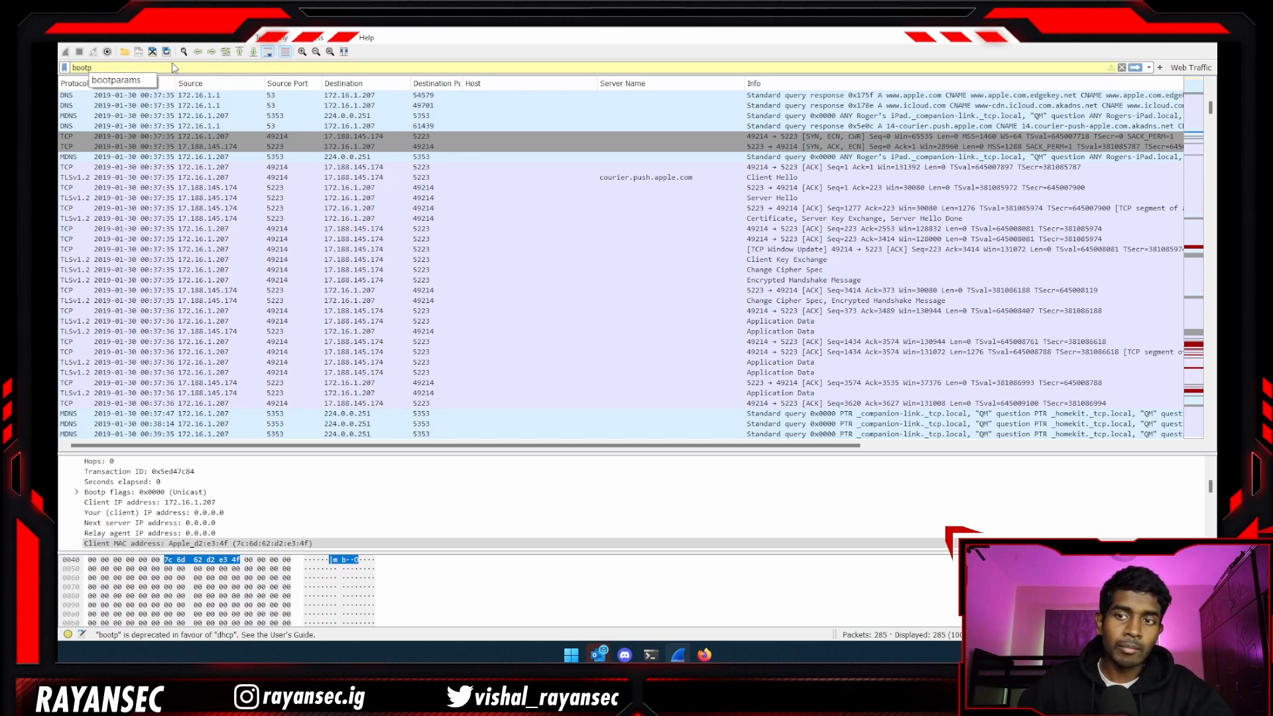
pyautogui.doubleClick(170, 69)
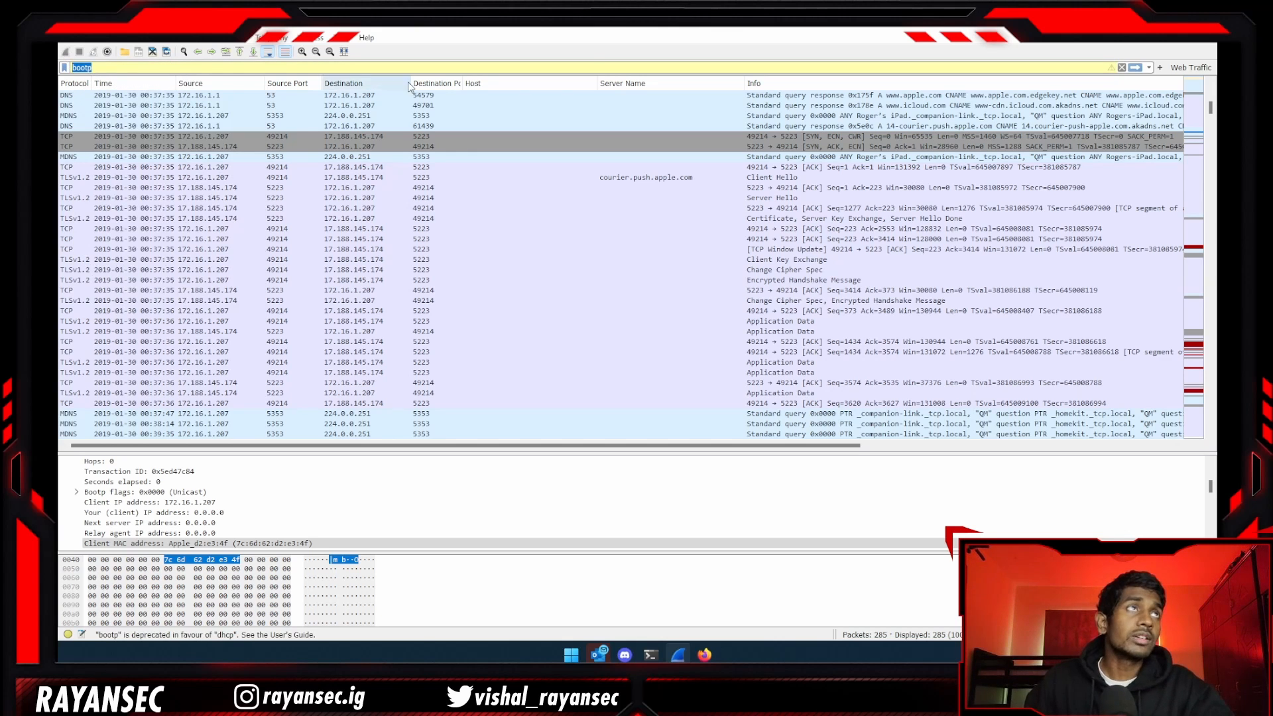
pyautogui.write('dhcp')
pyautogui.press('Return')
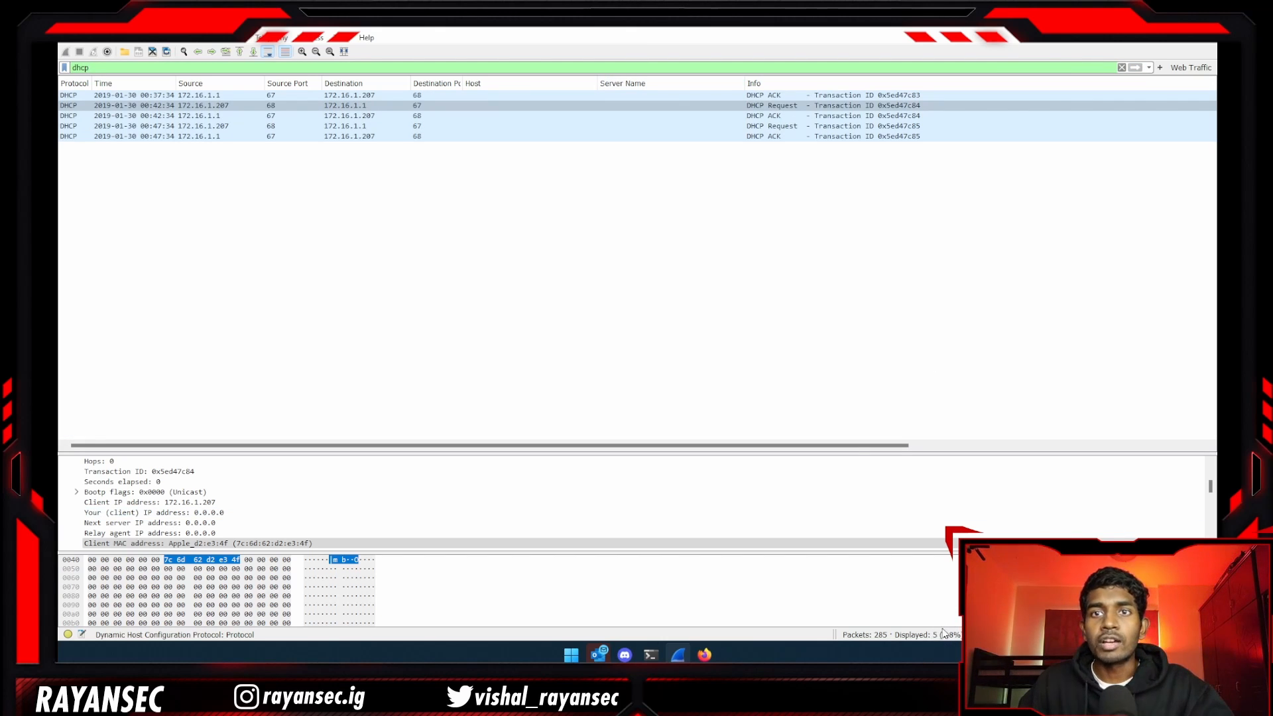
# Select the DHCP Request with transaction ID 0x5ed47c84, enlarge the packet details area and highlight the Client MAC address field.
pyautogui.click(143, 94)
pyautogui.click(233, 157)
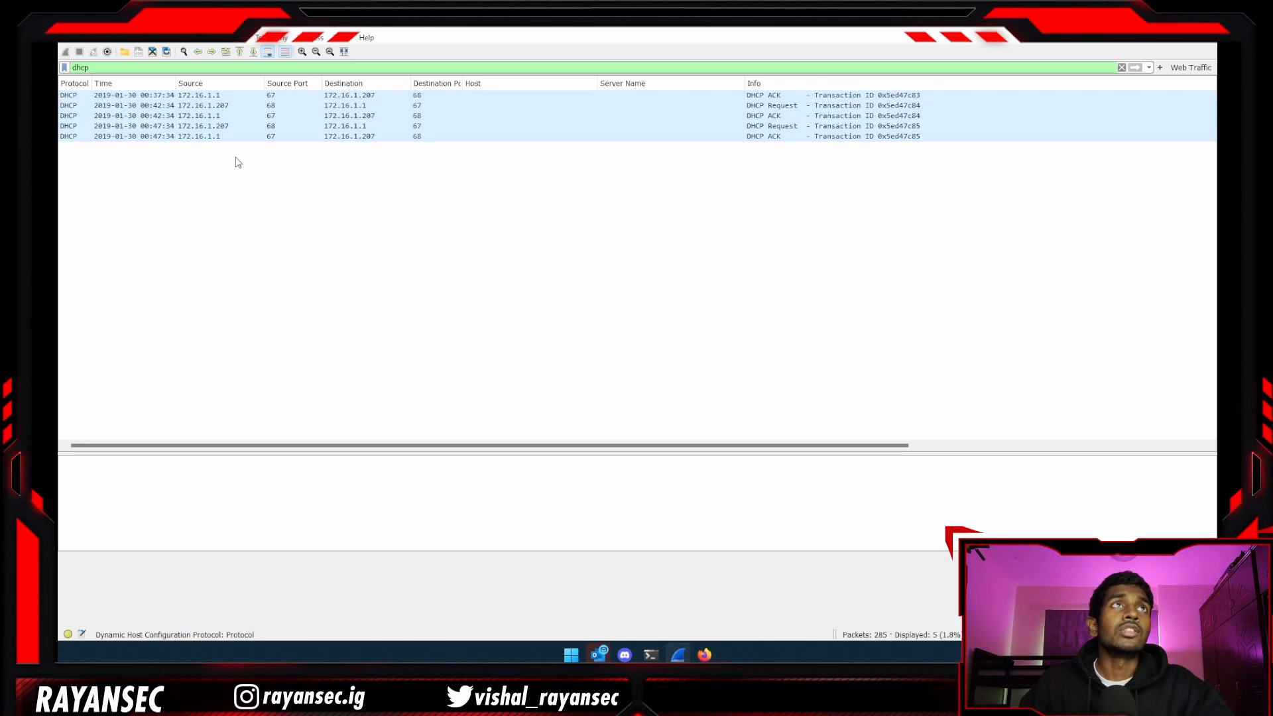
pyautogui.click(779, 106)
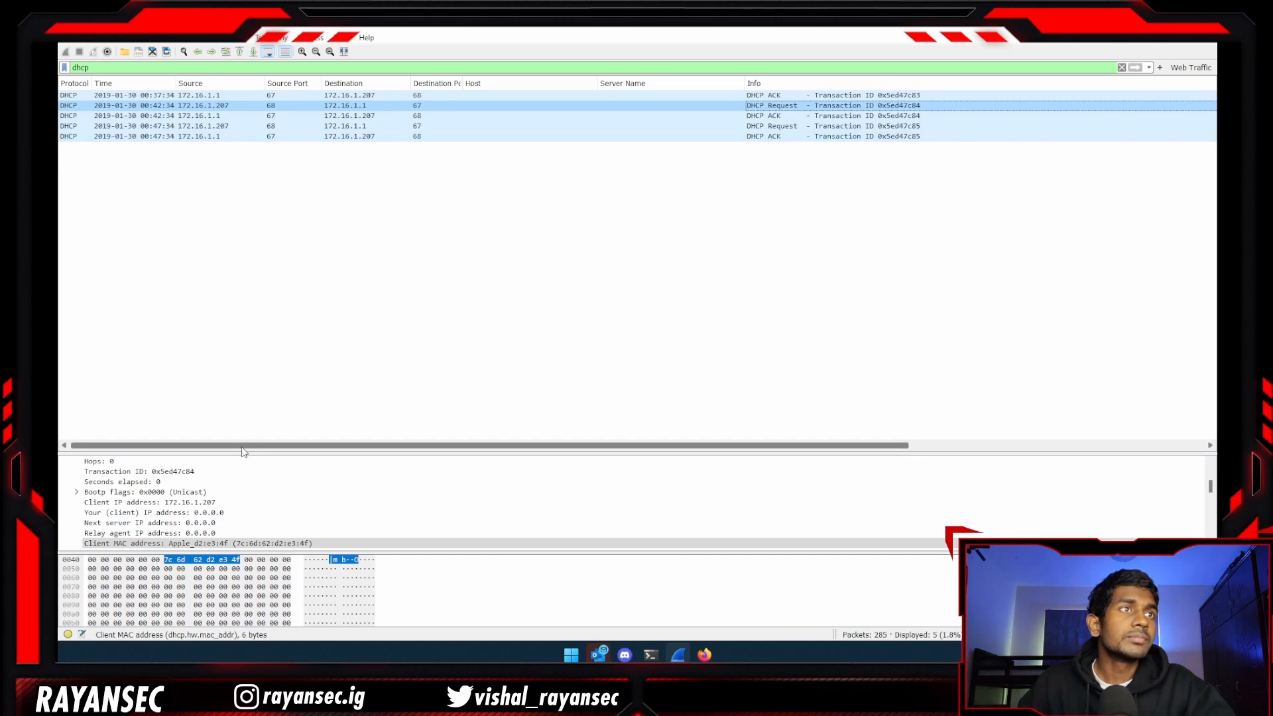
pyautogui.moveTo(245, 455); pyautogui.dragTo(246, 303)
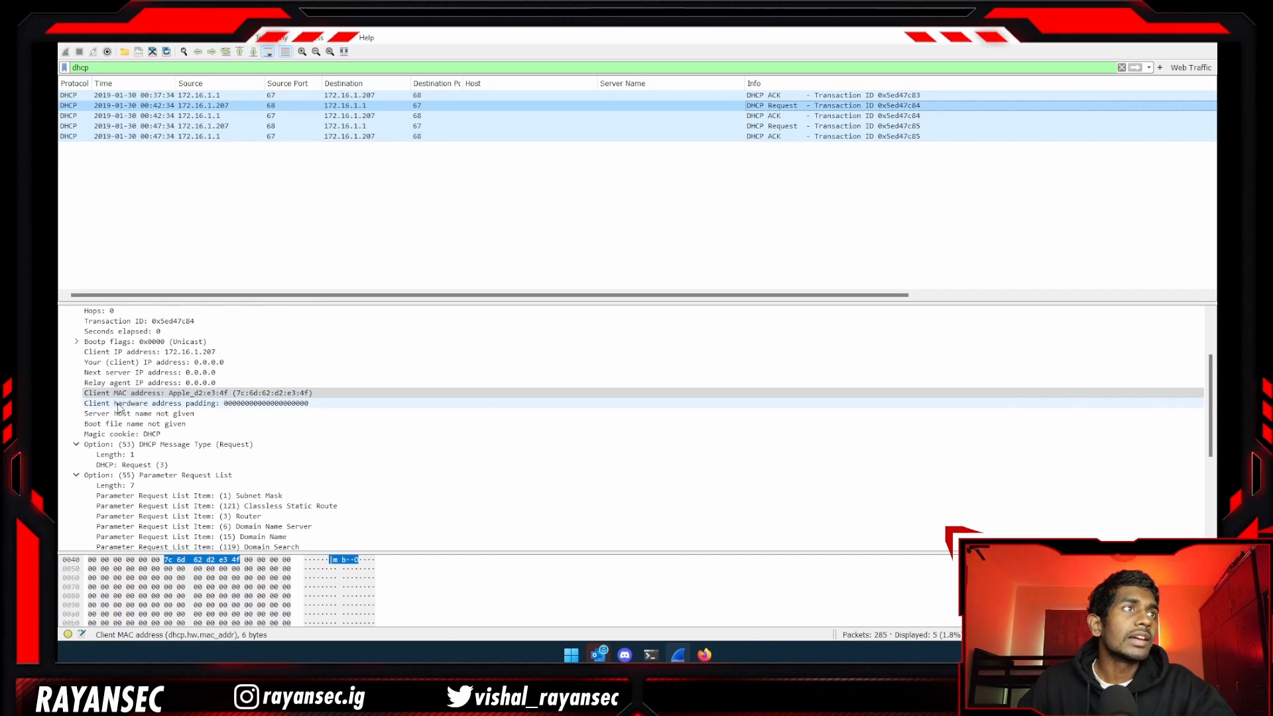
pyautogui.click(243, 396)
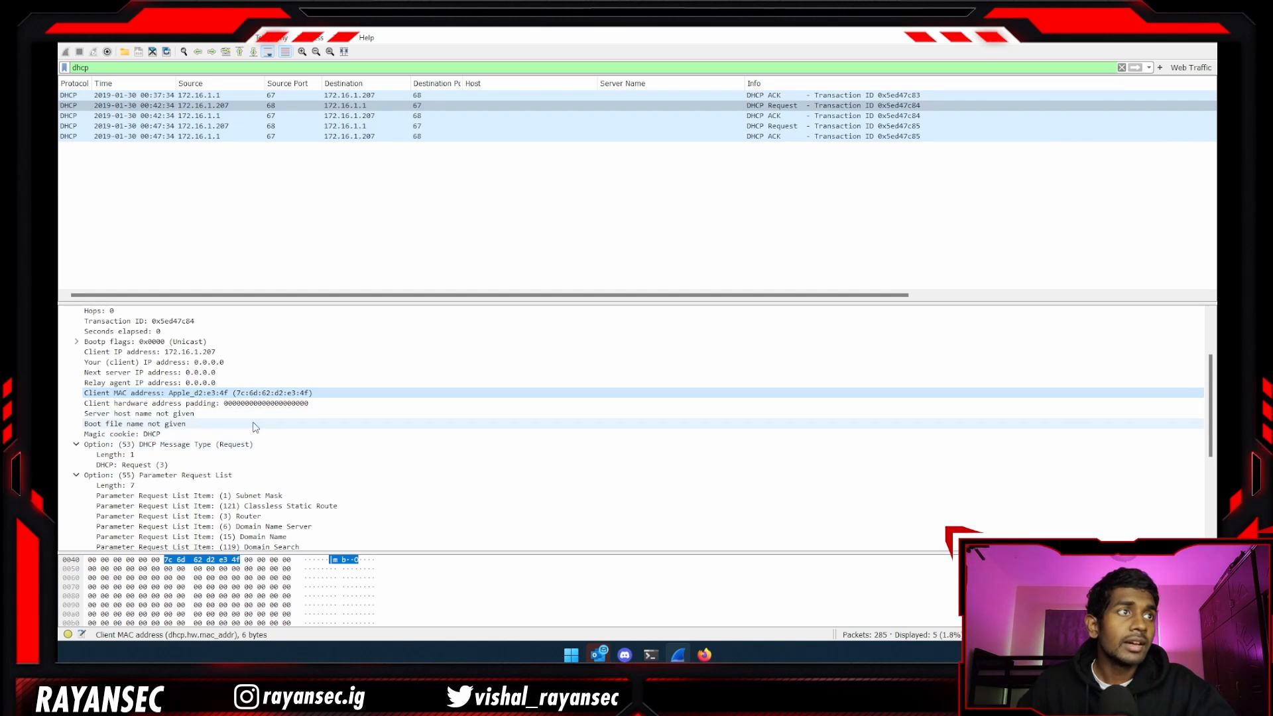
# Examine the MAC address under Option (61) Client identifier and the host name under Option (12) of the DHCP Request.
pyautogui.scroll(-4, 302, 443)
pyautogui.scroll(-2, 302, 443)
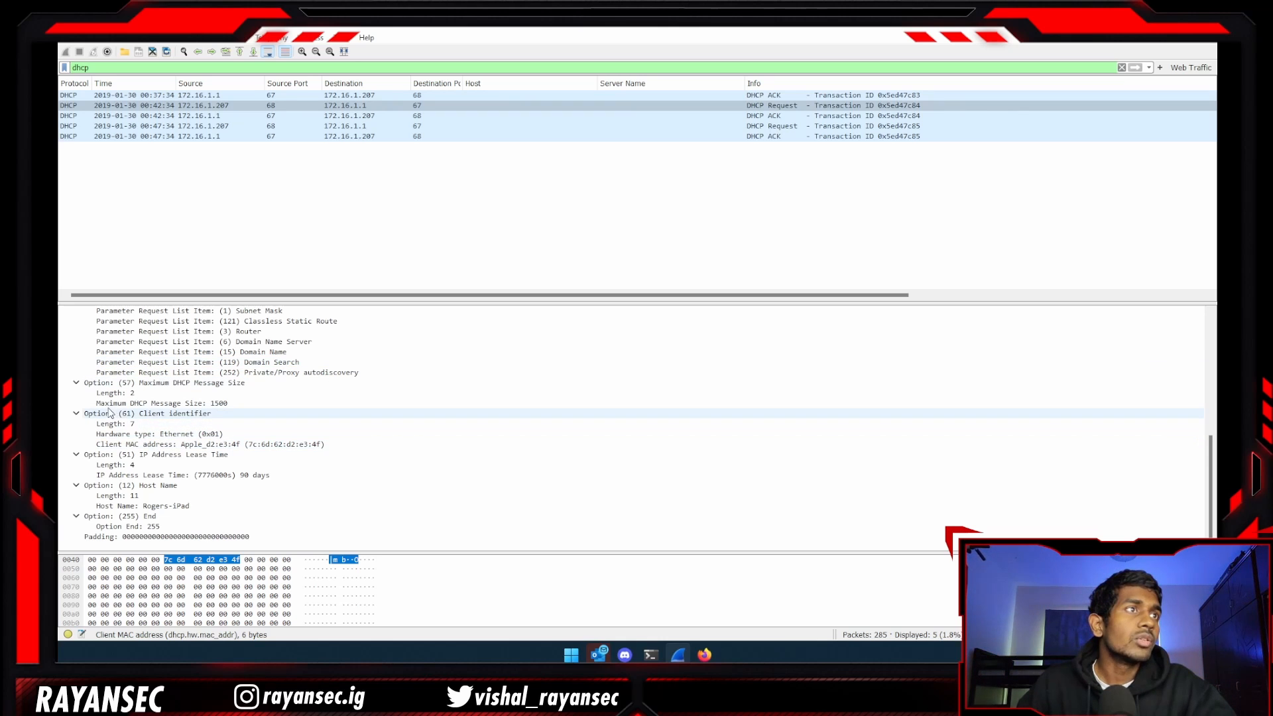
pyautogui.click(166, 413)
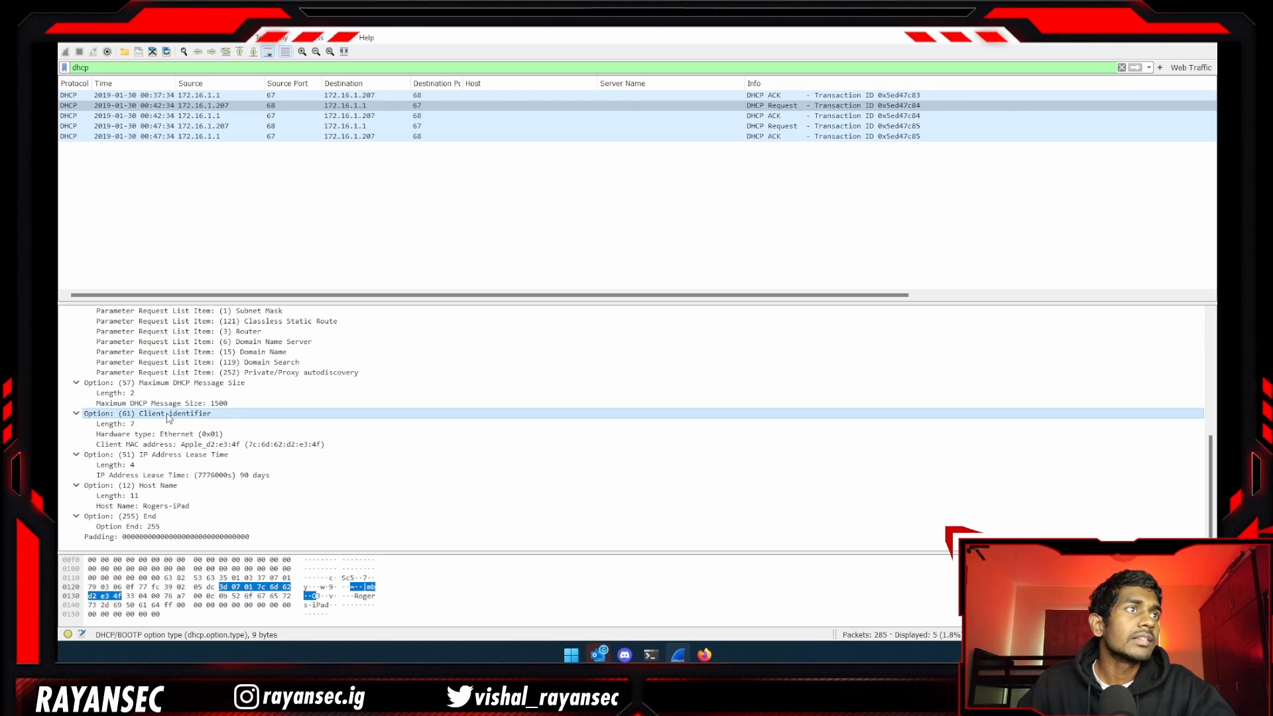
pyautogui.click(189, 445)
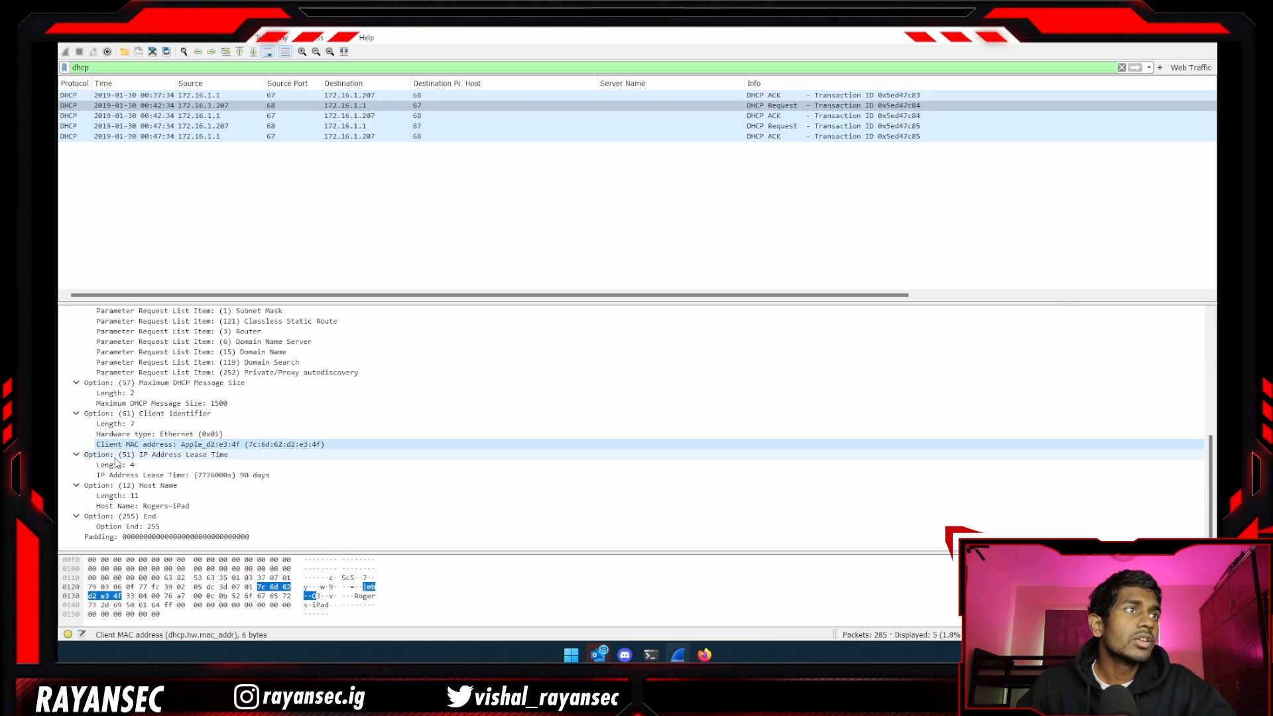
pyautogui.click(152, 486)
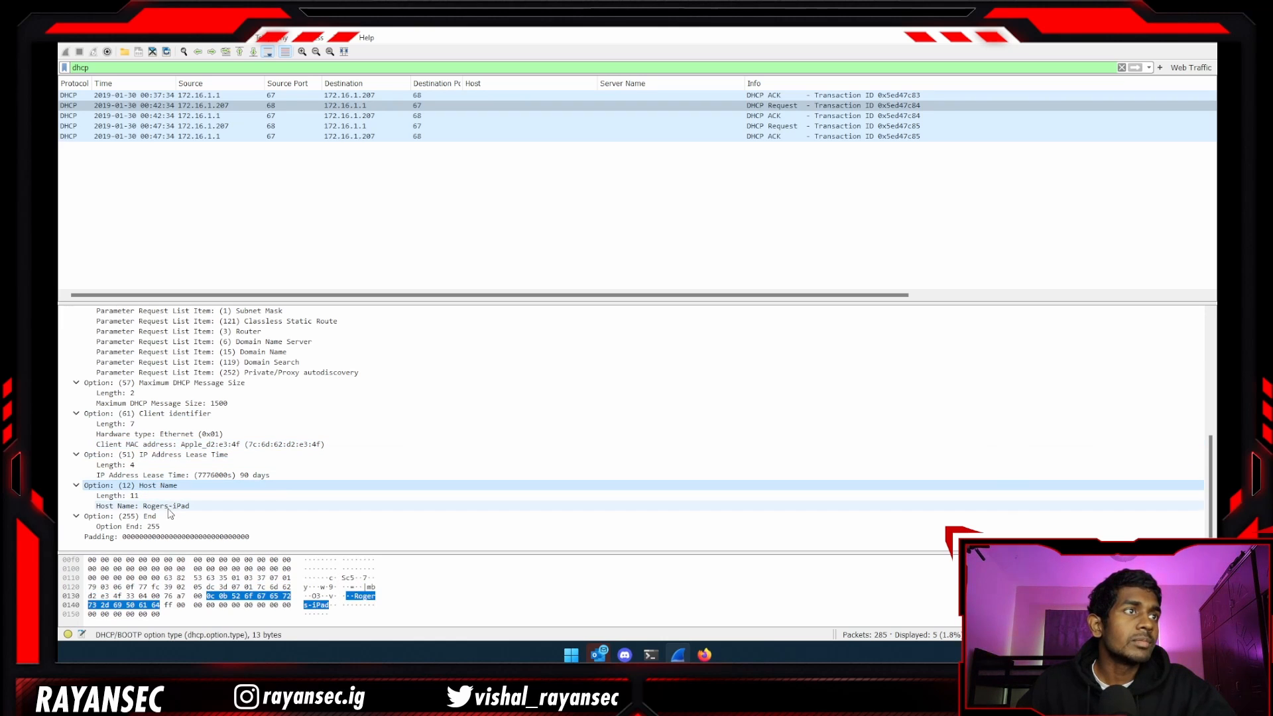
pyautogui.click(177, 507)
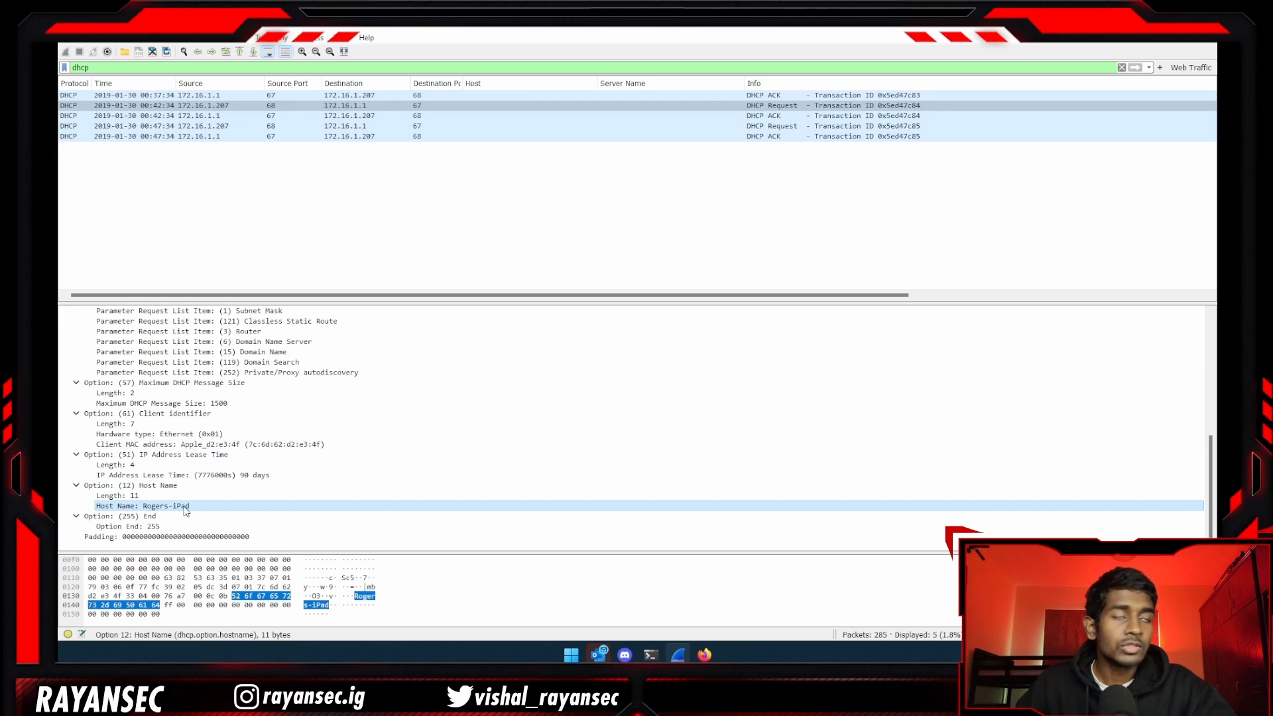
pyautogui.click(196, 446)
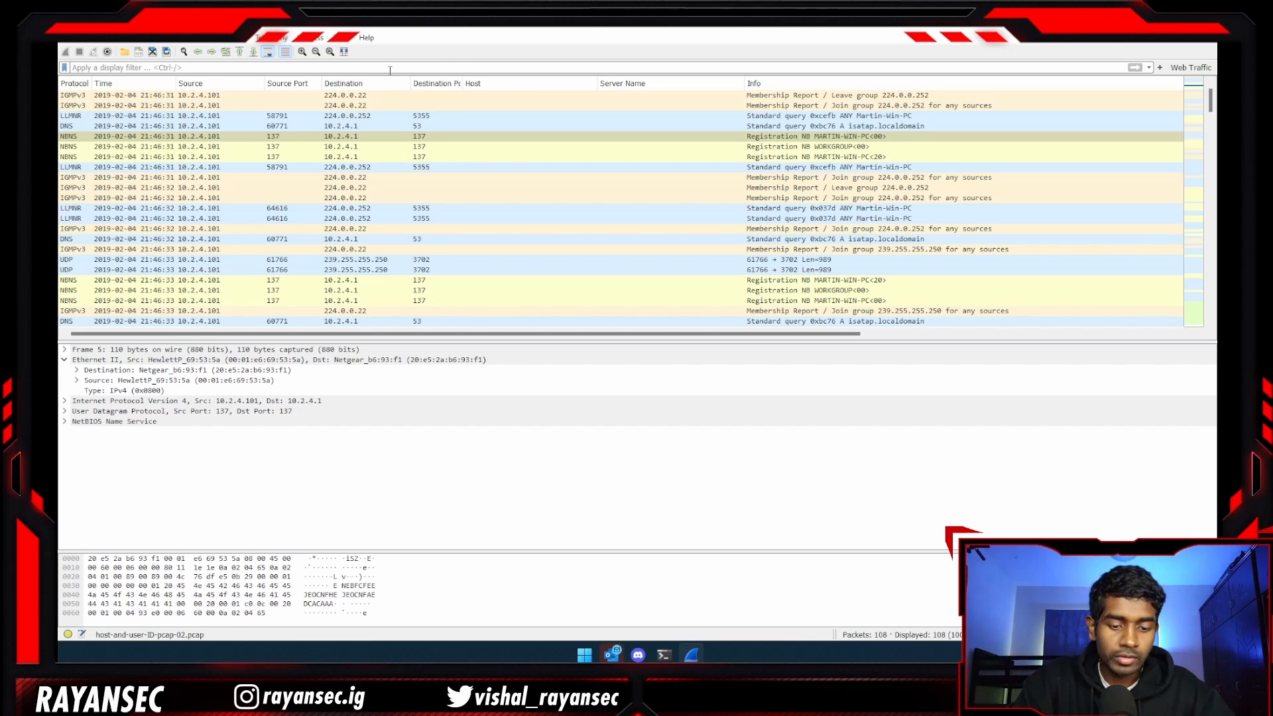
# Filter the capture with nbns and inspect the source MAC address in the first registration packet's Ethernet II details.
pyautogui.write('nbns')
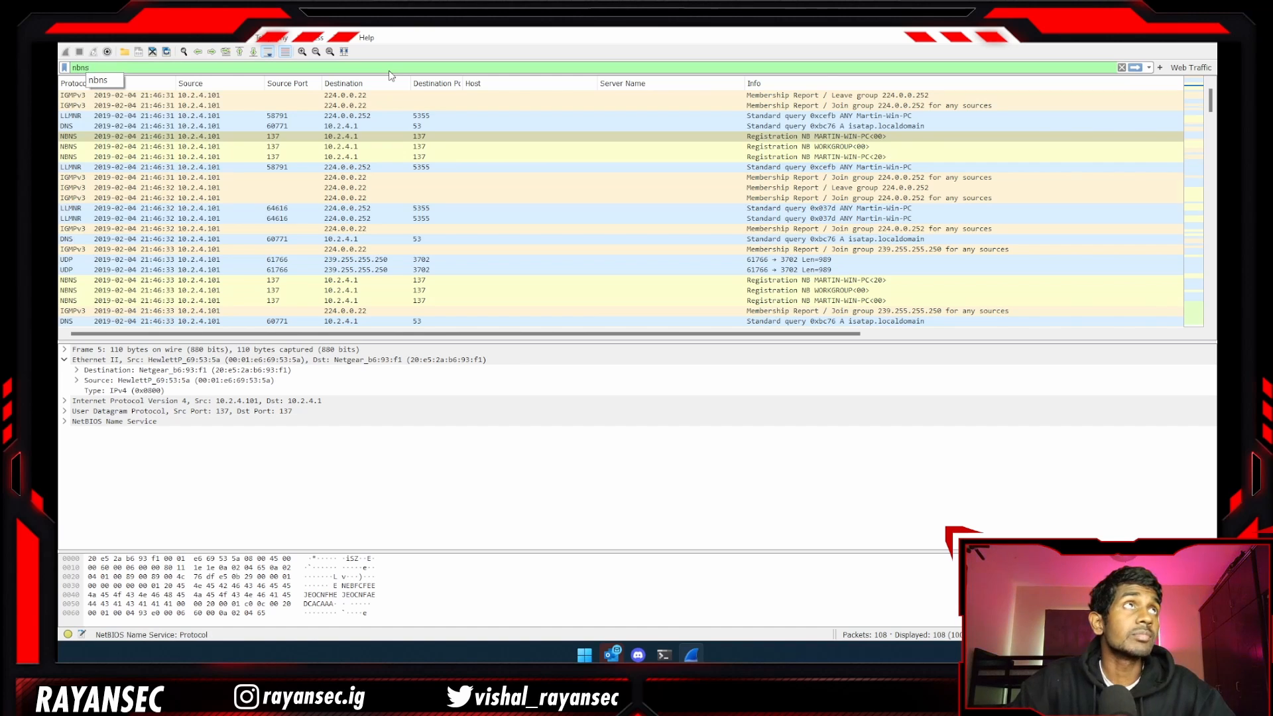
pyautogui.press('Return')
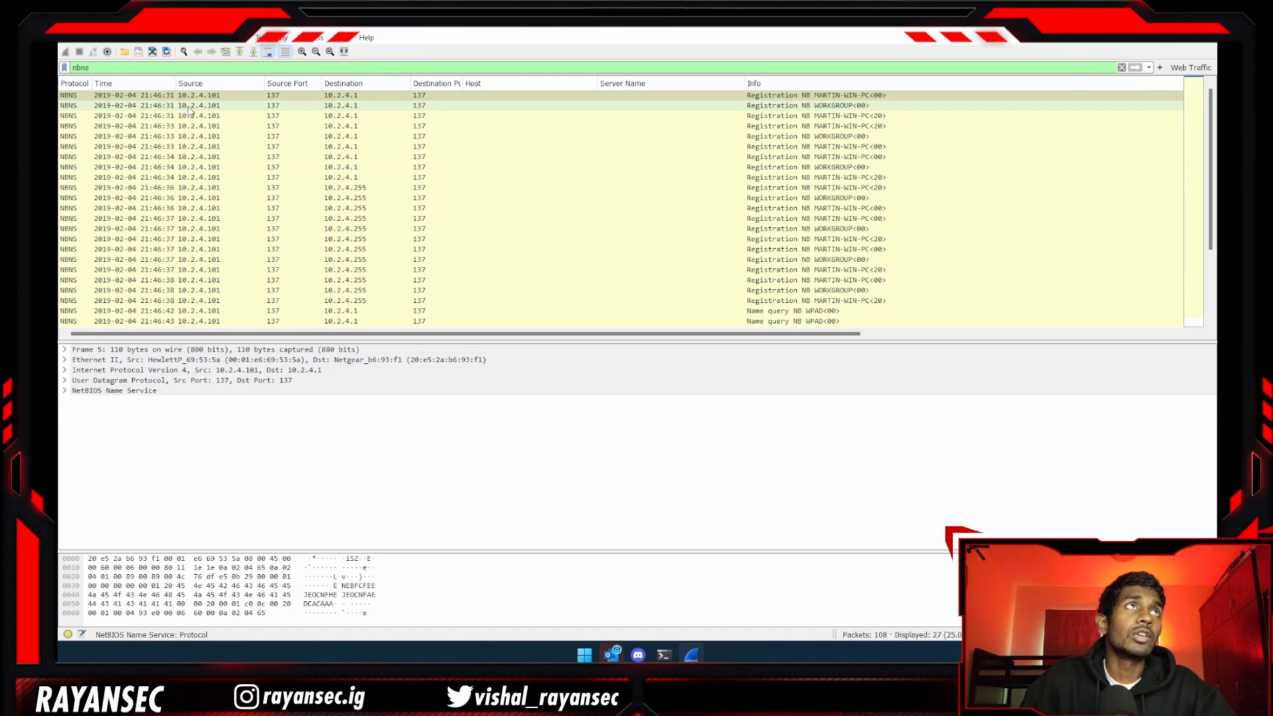
pyautogui.click(197, 97)
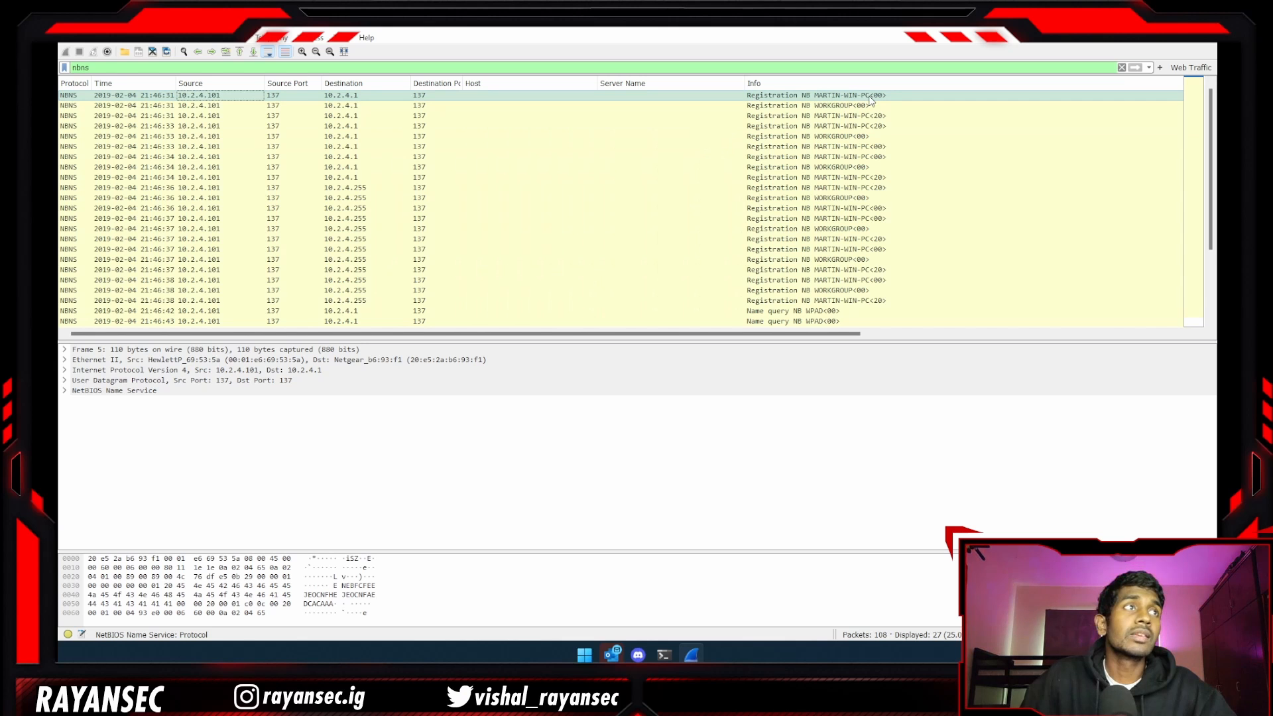
pyautogui.click(65, 362)
pyautogui.click(184, 381)
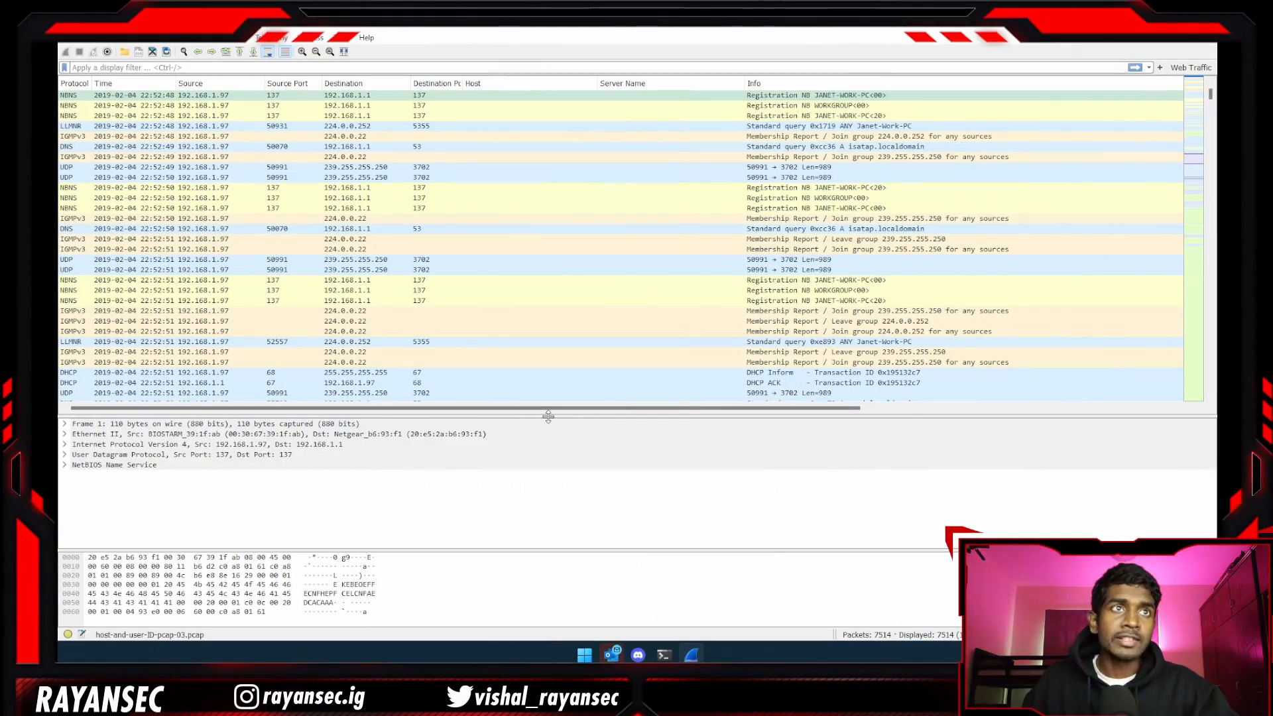
# Filter host-and-user-ID-pcap-03.pcap with http.request and !ssdp.
pyautogui.click(279, 68)
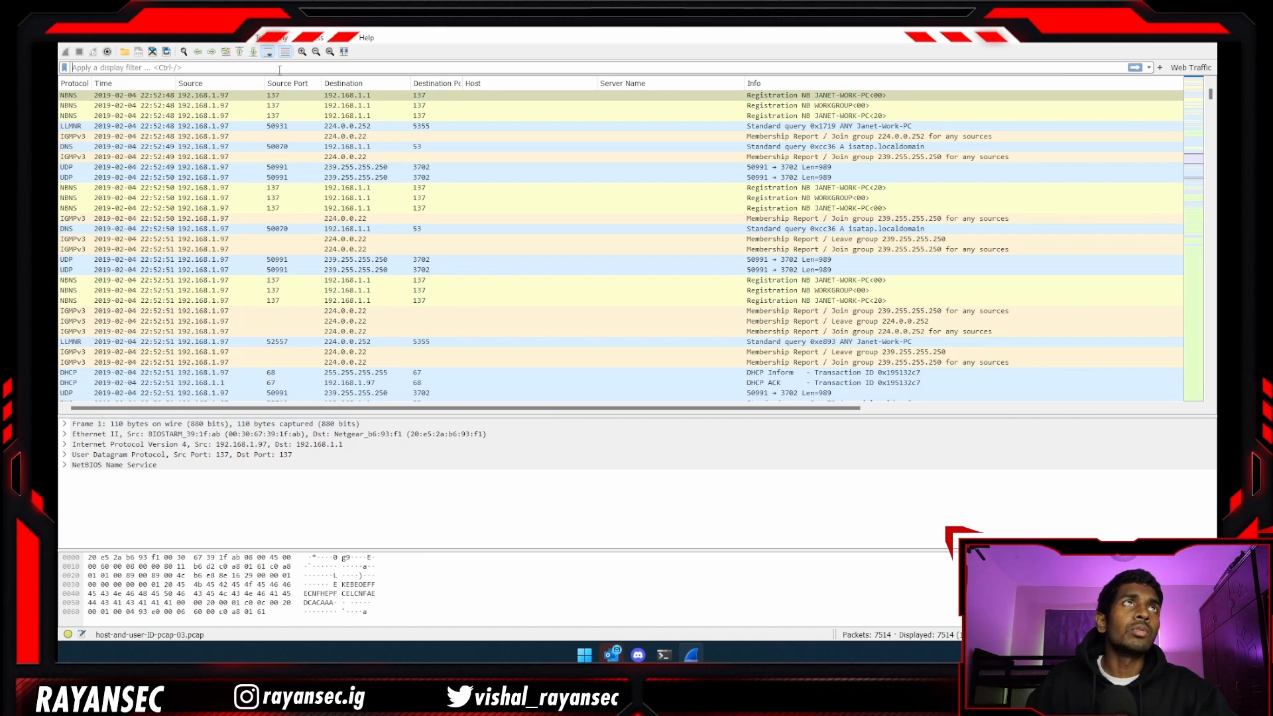
pyautogui.write('http')
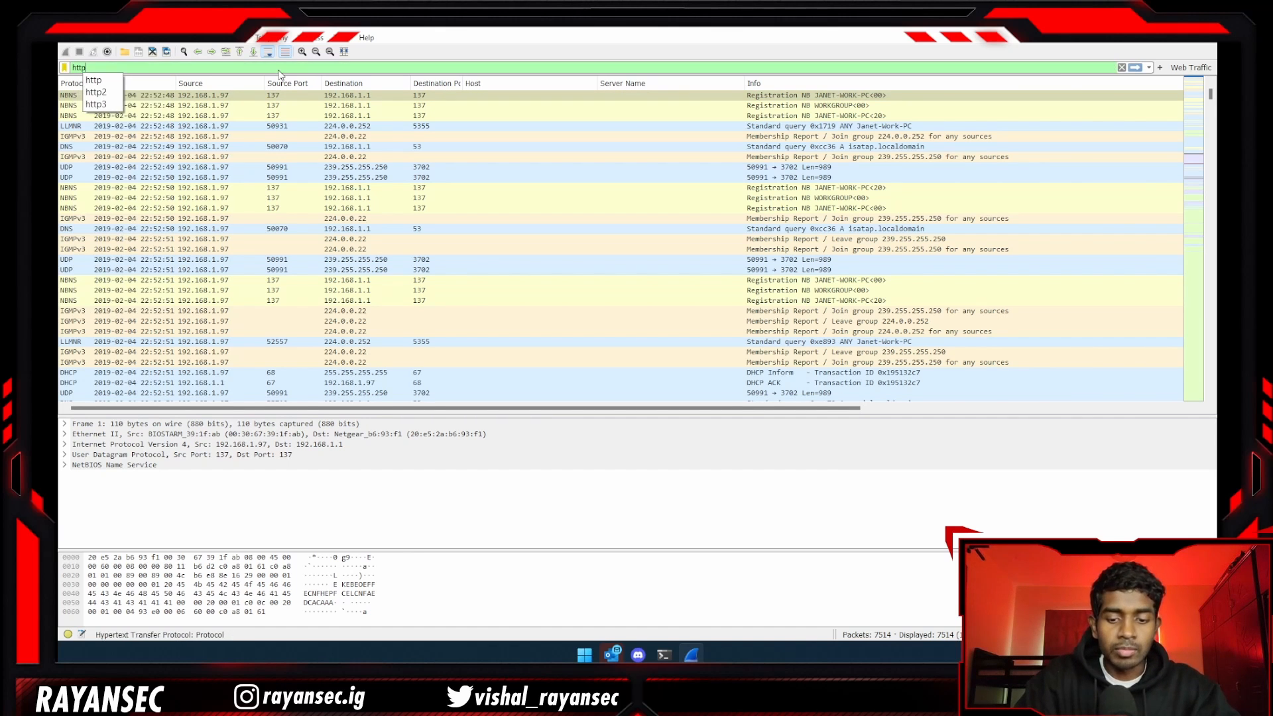
pyautogui.write('.requ')
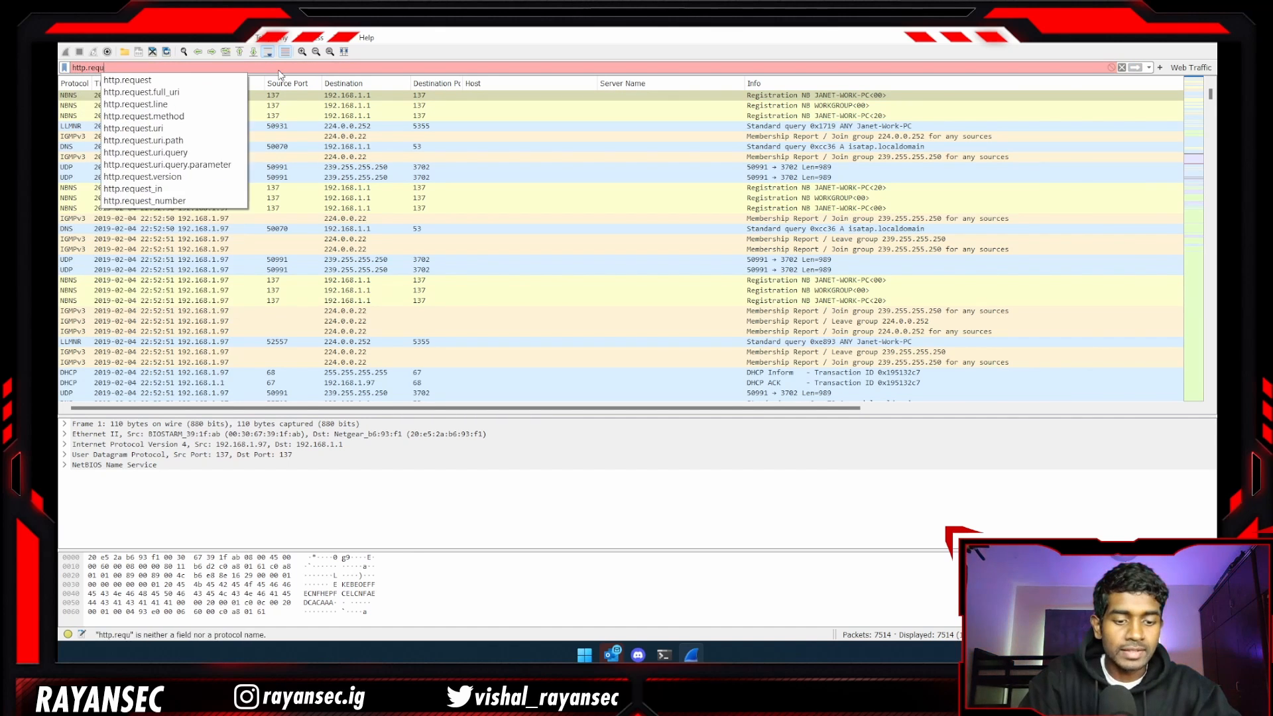
pyautogui.write('est a')
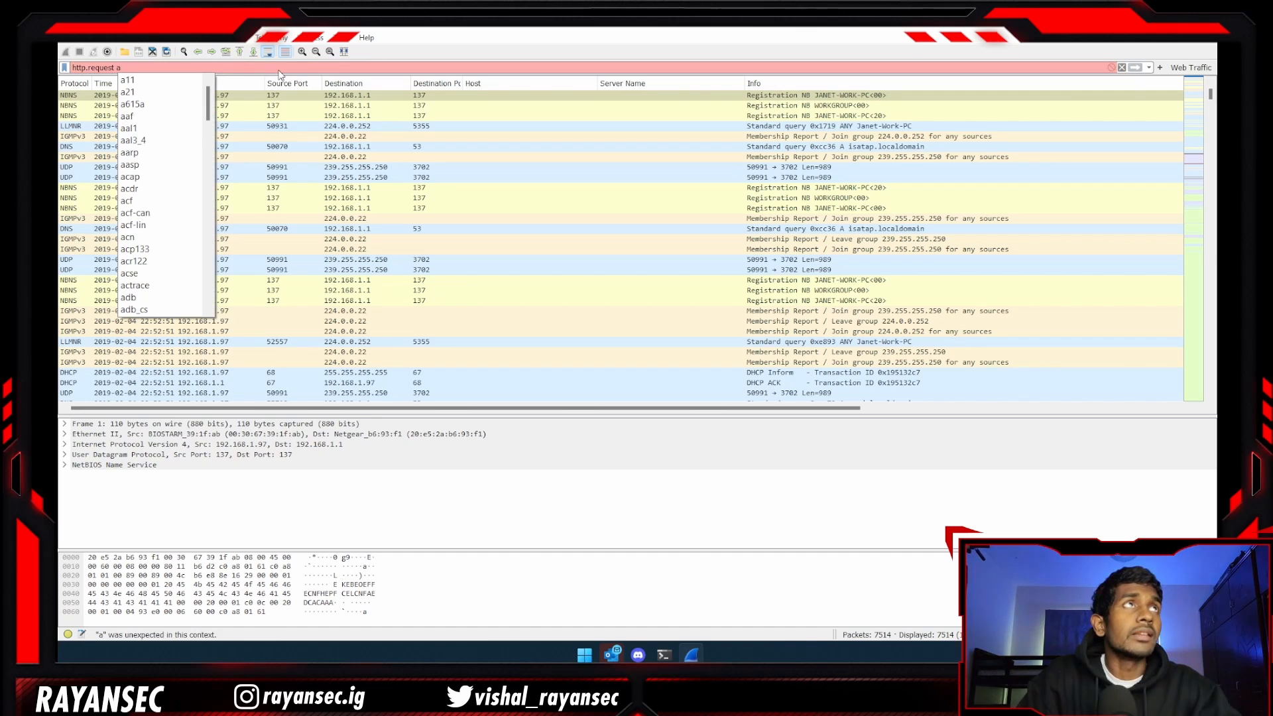
pyautogui.write('nd ')
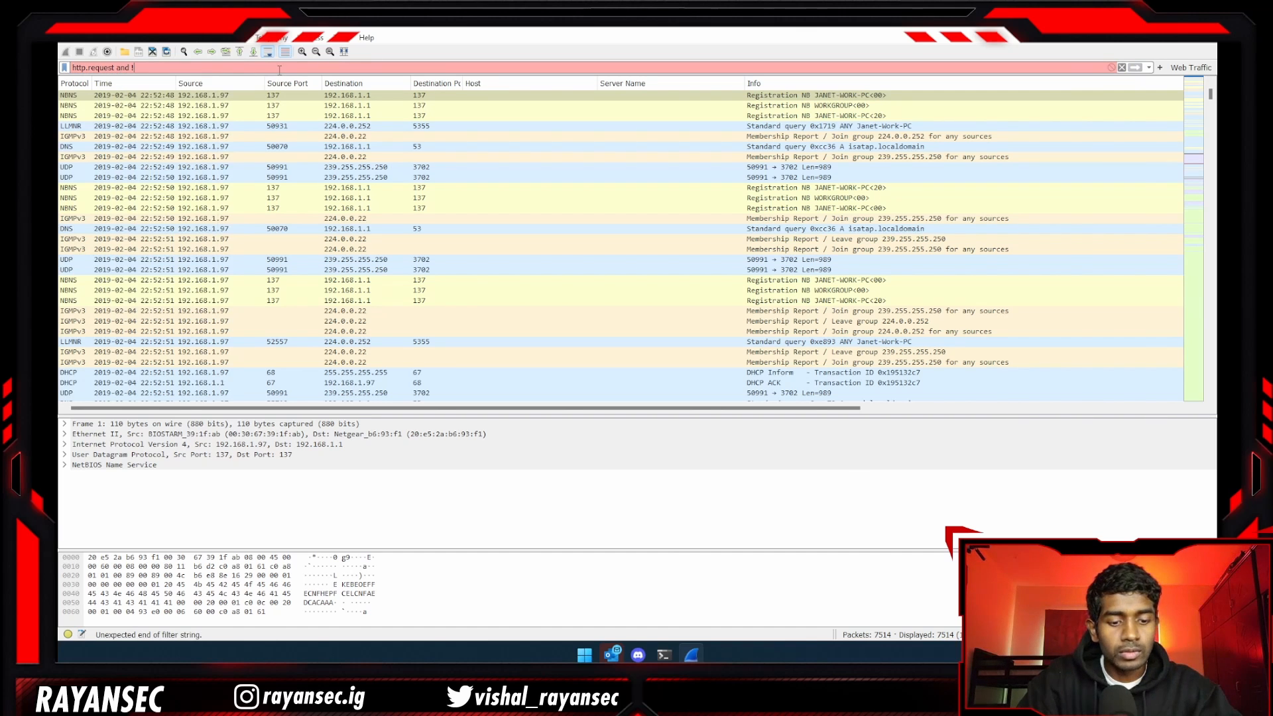
pyautogui.write('!ssdp')
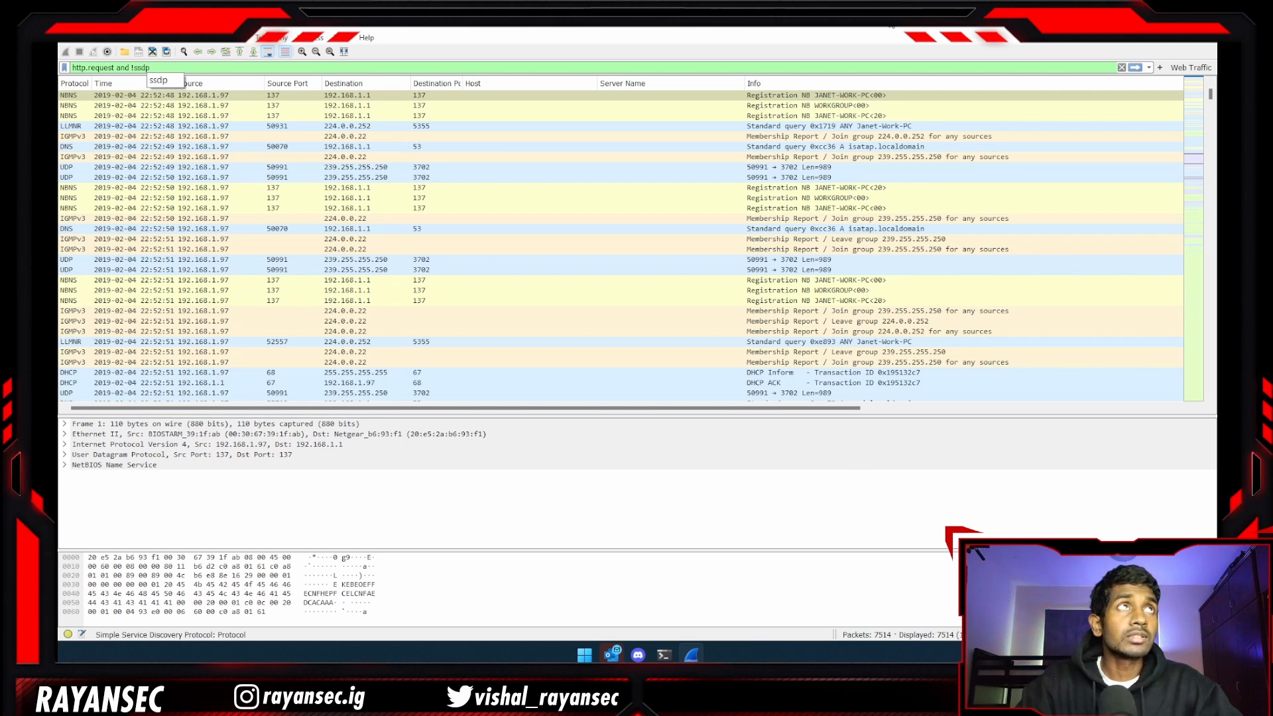
pyautogui.press('Return')
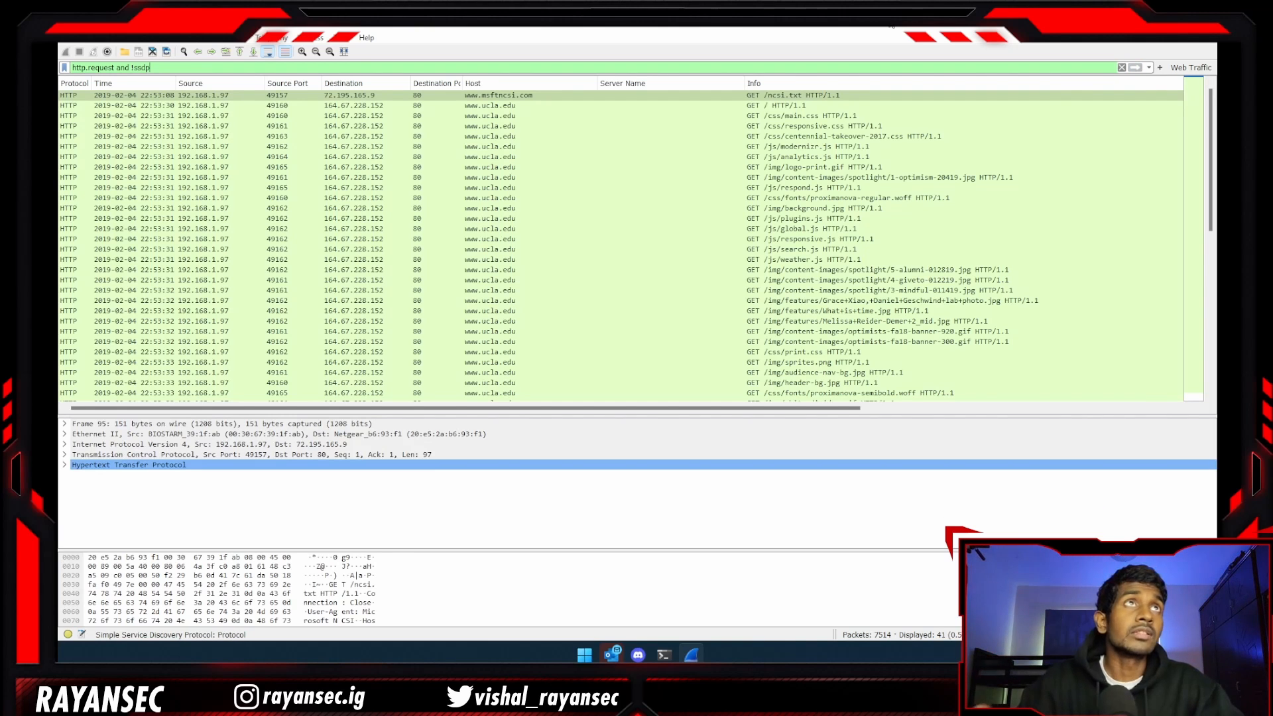
pyautogui.click(493, 106)
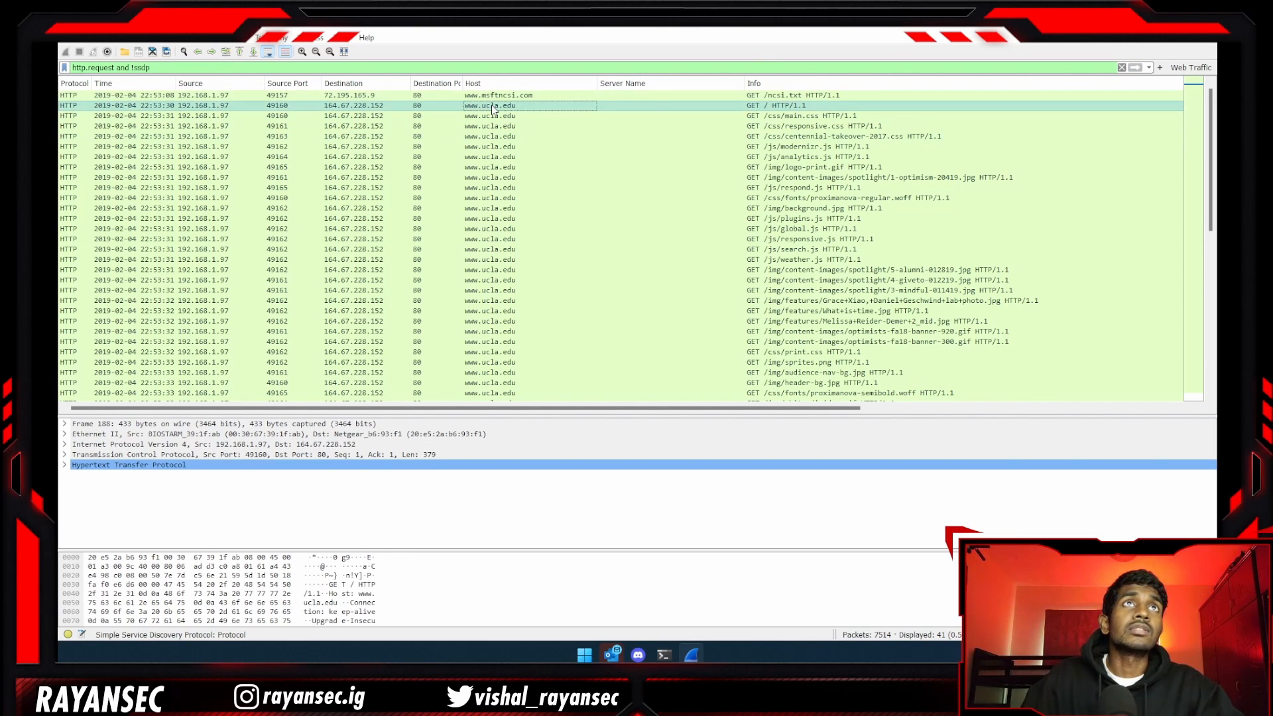
pyautogui.rightClick(493, 106)
pyautogui.rightClick(162, 108)
pyautogui.rightClick(155, 105)
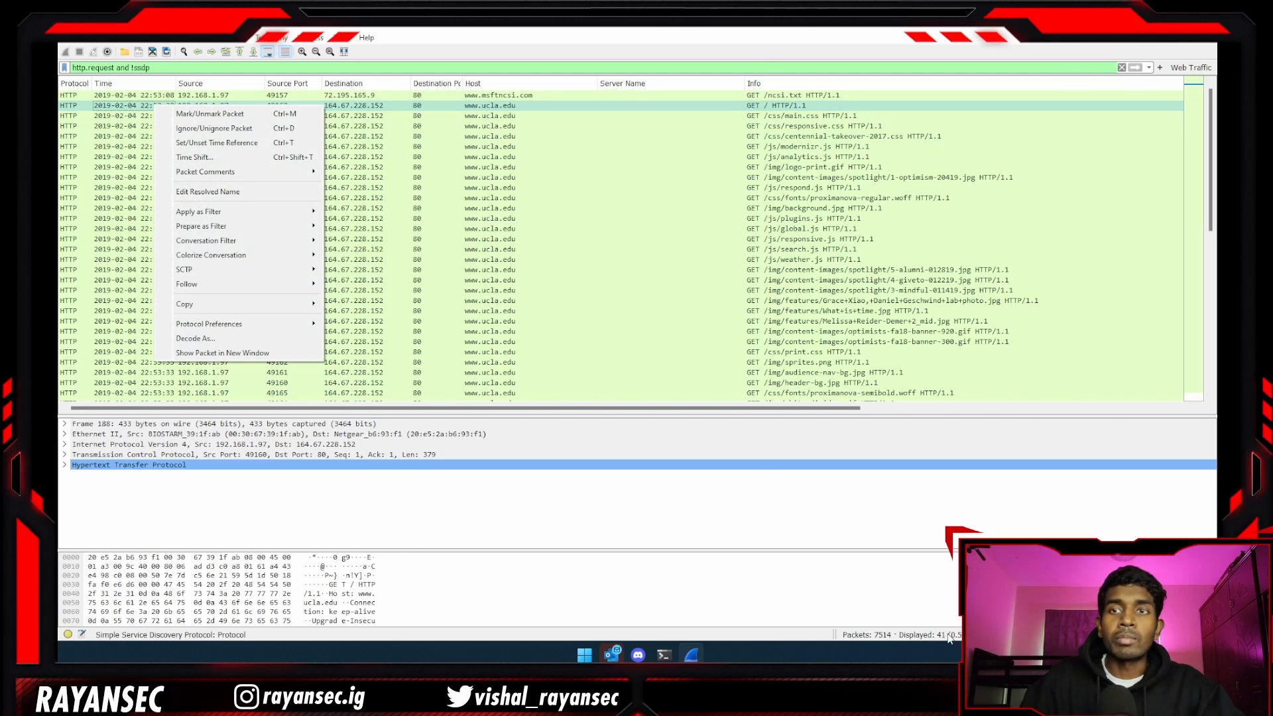
pyautogui.rightClick(416, 107)
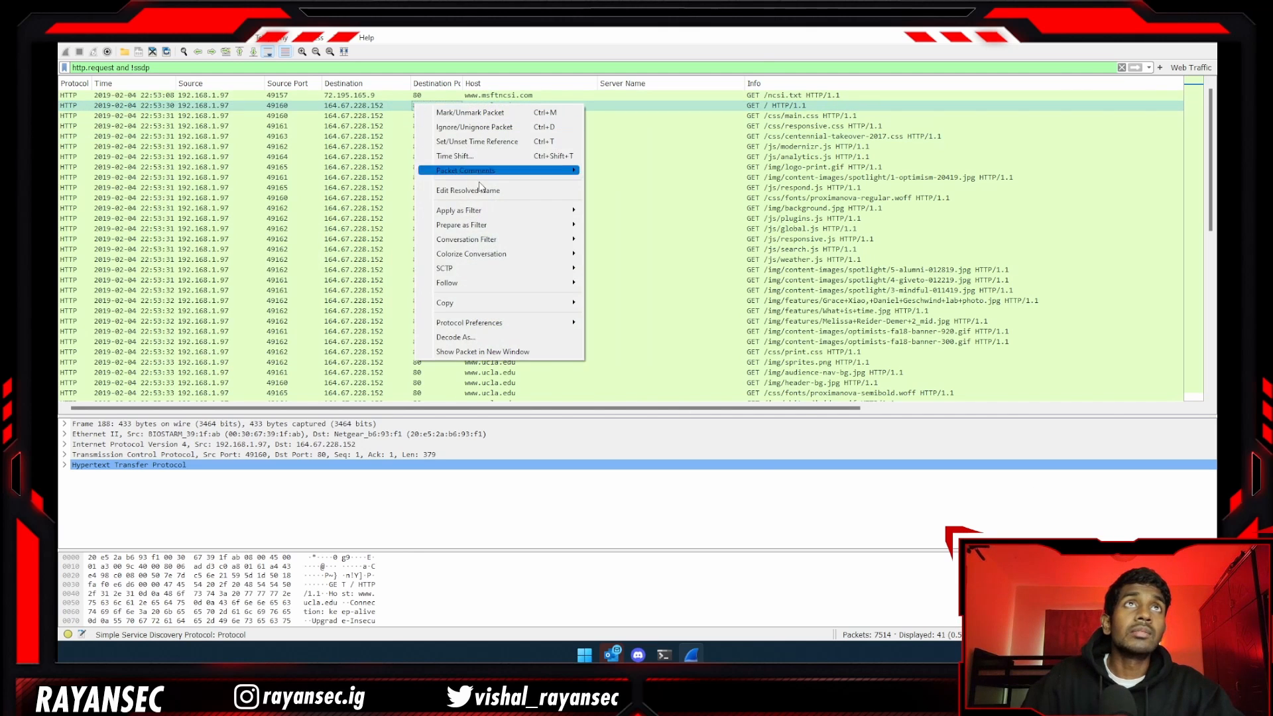
pyautogui.moveTo(492, 284)
pyautogui.click(620, 283)
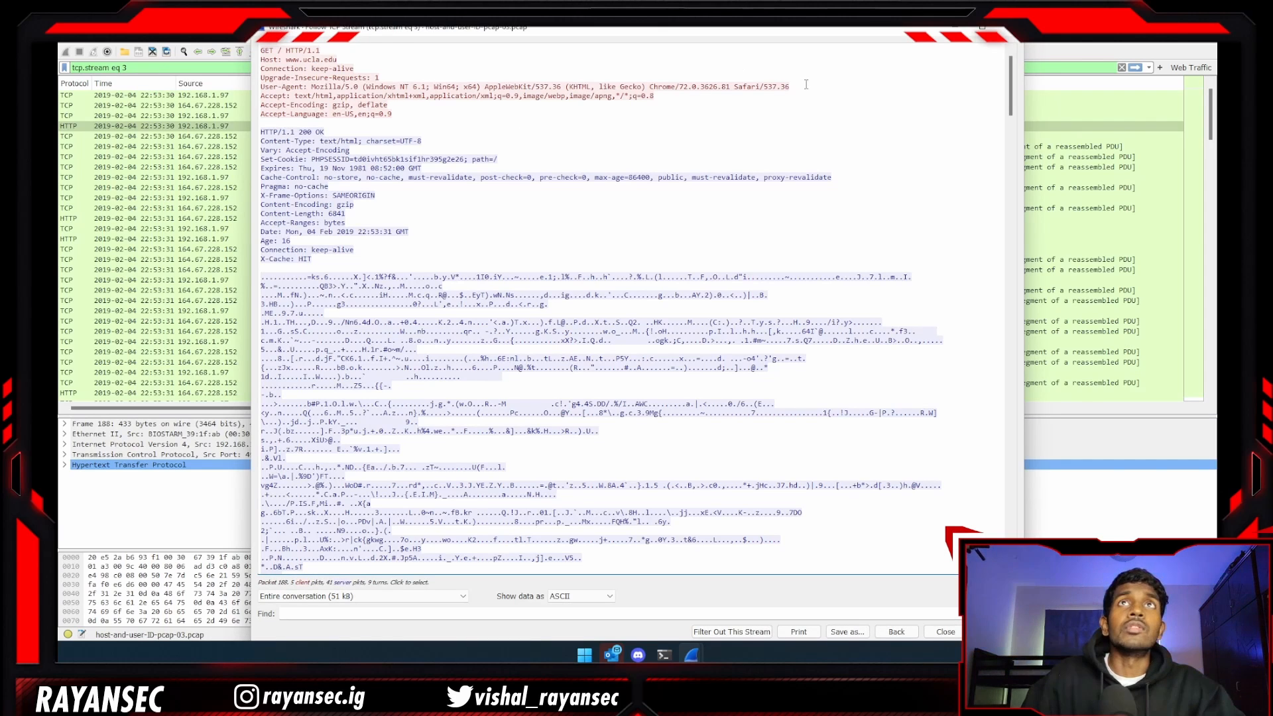
# Highlight the client's User-Agent line in the followed TCP stream, then close the stream view.
pyautogui.moveTo(789, 86); pyautogui.dragTo(261, 87)
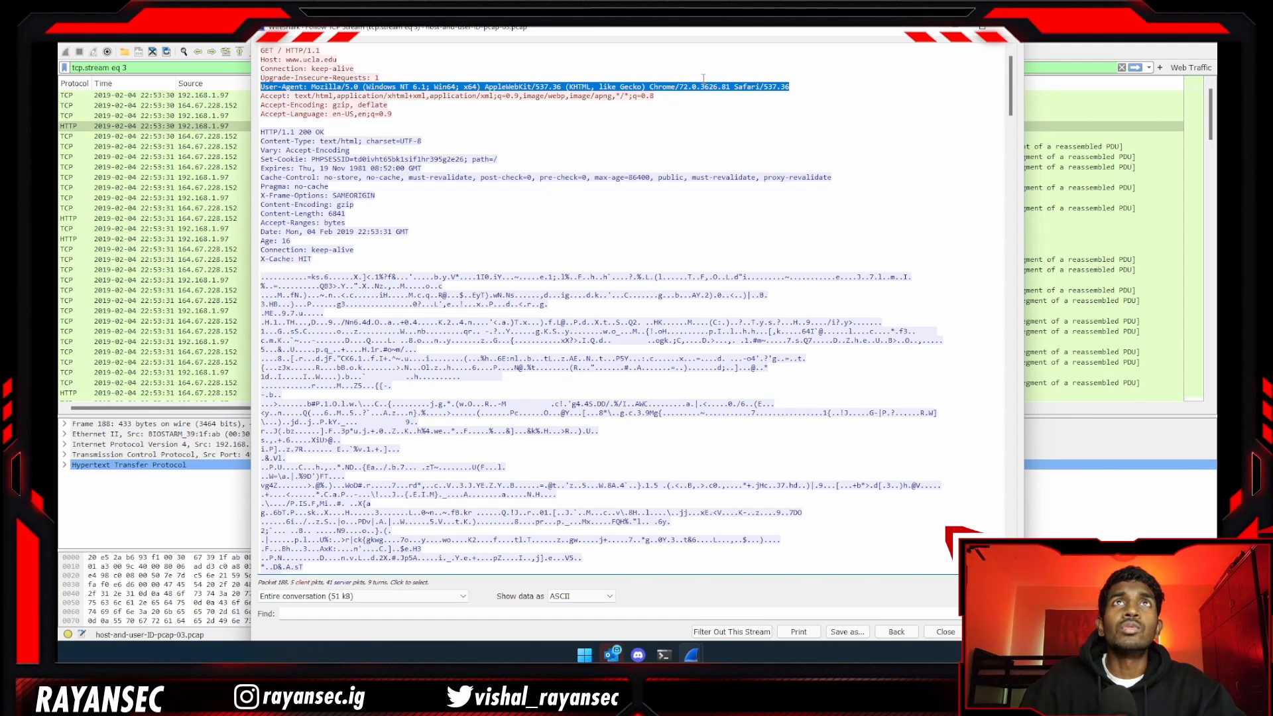
pyautogui.click(755, 85)
pyautogui.click(1007, 31)
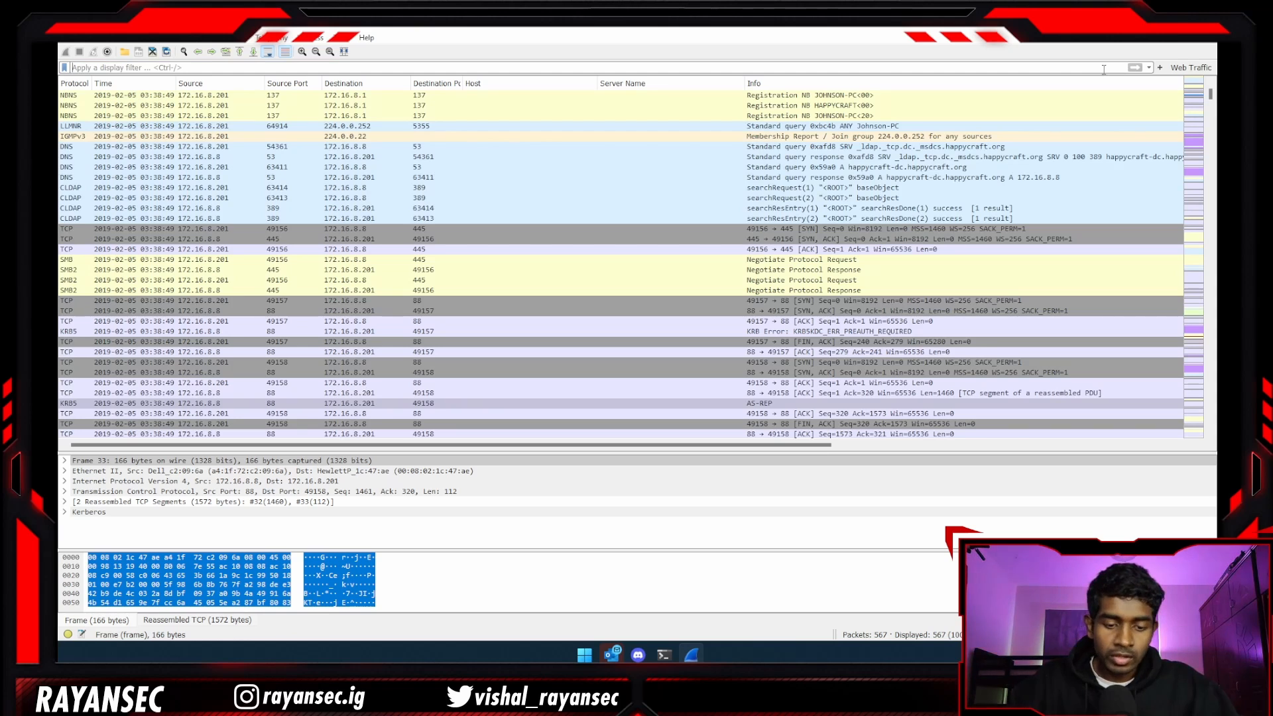
# Filter the host-and-user-ID-pcap-06.pcap capture with kerberos.CNameString.
pyautogui.click(1104, 69)
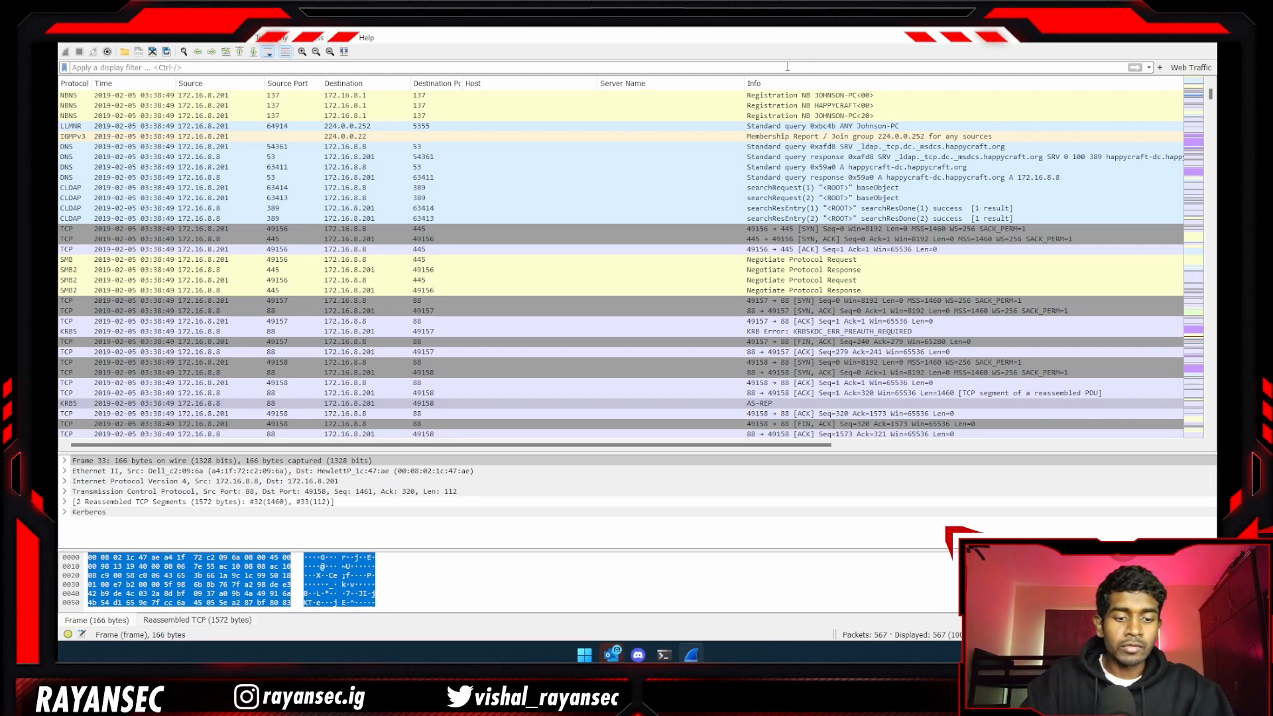
pyautogui.write('kerberos')
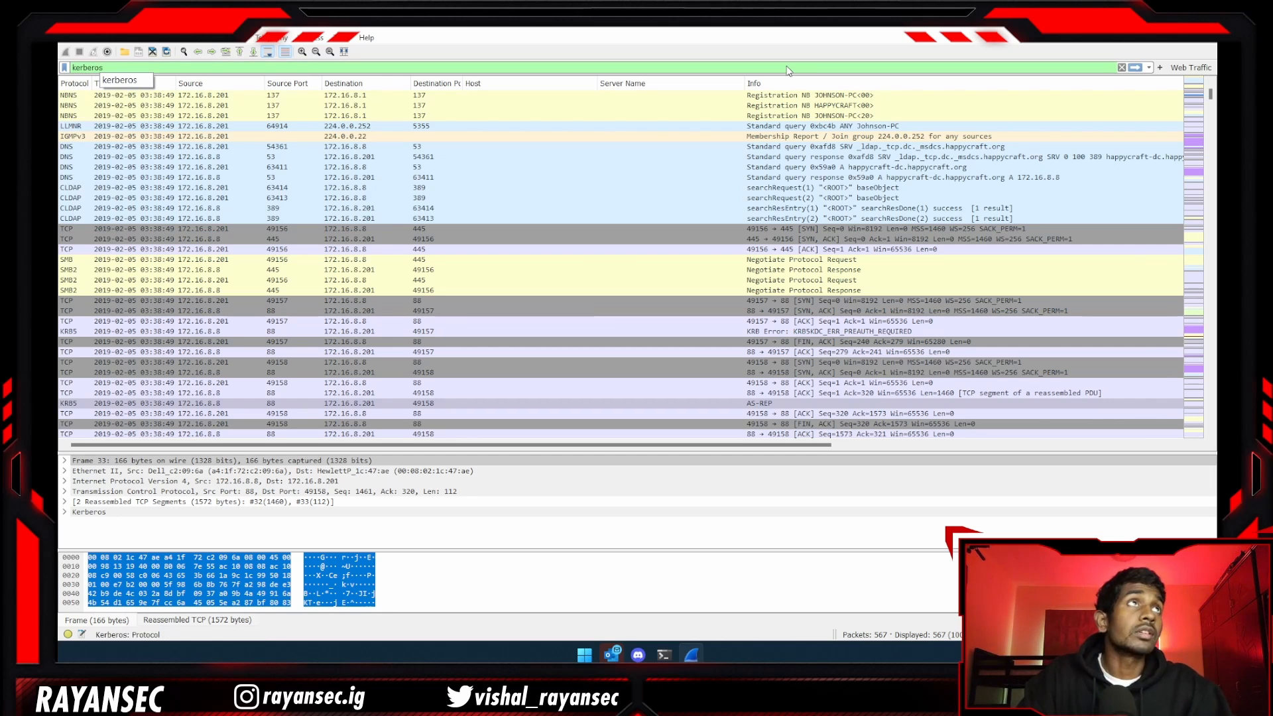
pyautogui.write('.Cn')
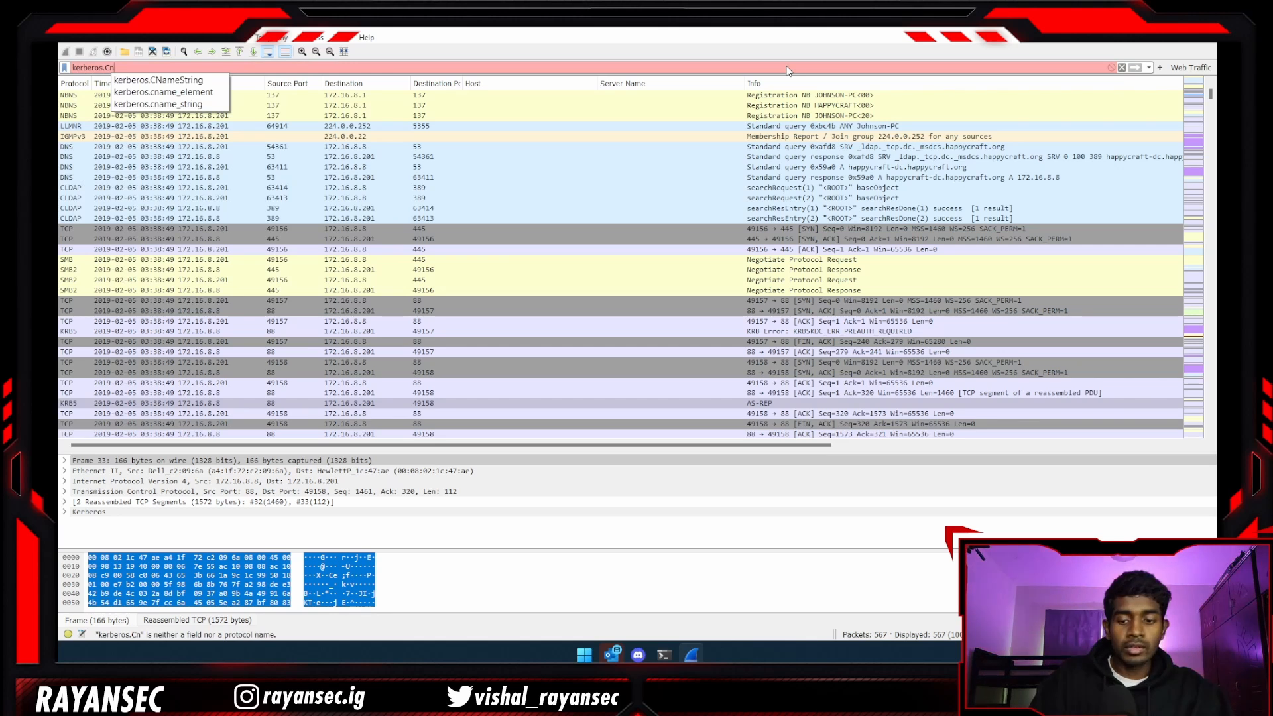
pyautogui.press('Down')
pyautogui.press('Return')
pyautogui.press('Return')
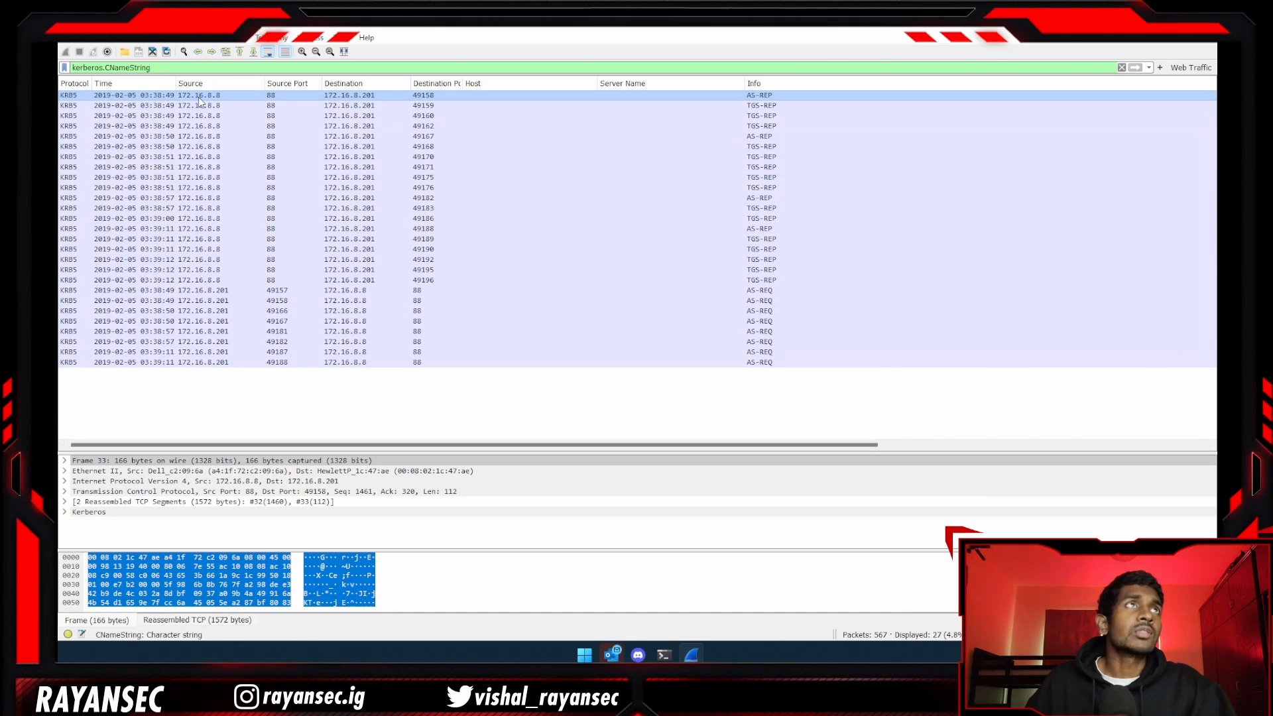
# Expand the first AS-REP packet's Kerberos as-rep details down to cname and add its CNameString field as a packet list column.
pyautogui.moveTo(282, 453); pyautogui.dragTo(293, 275)
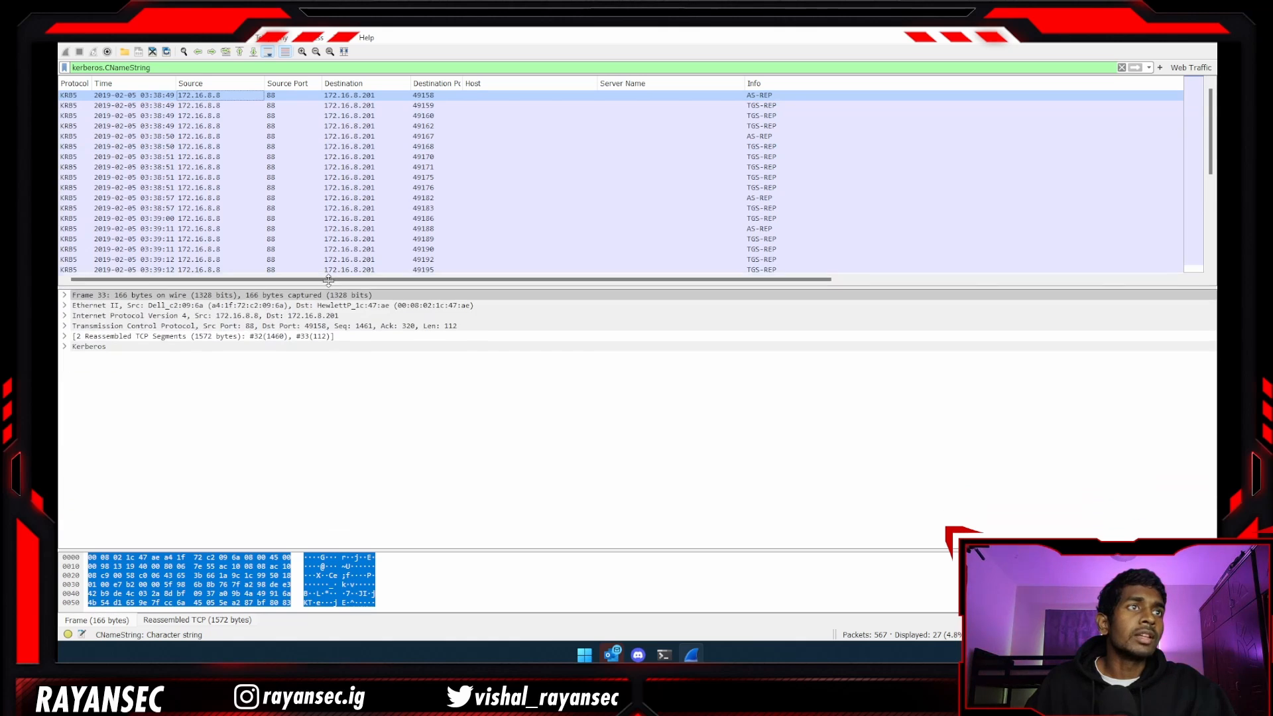
pyautogui.click(65, 335)
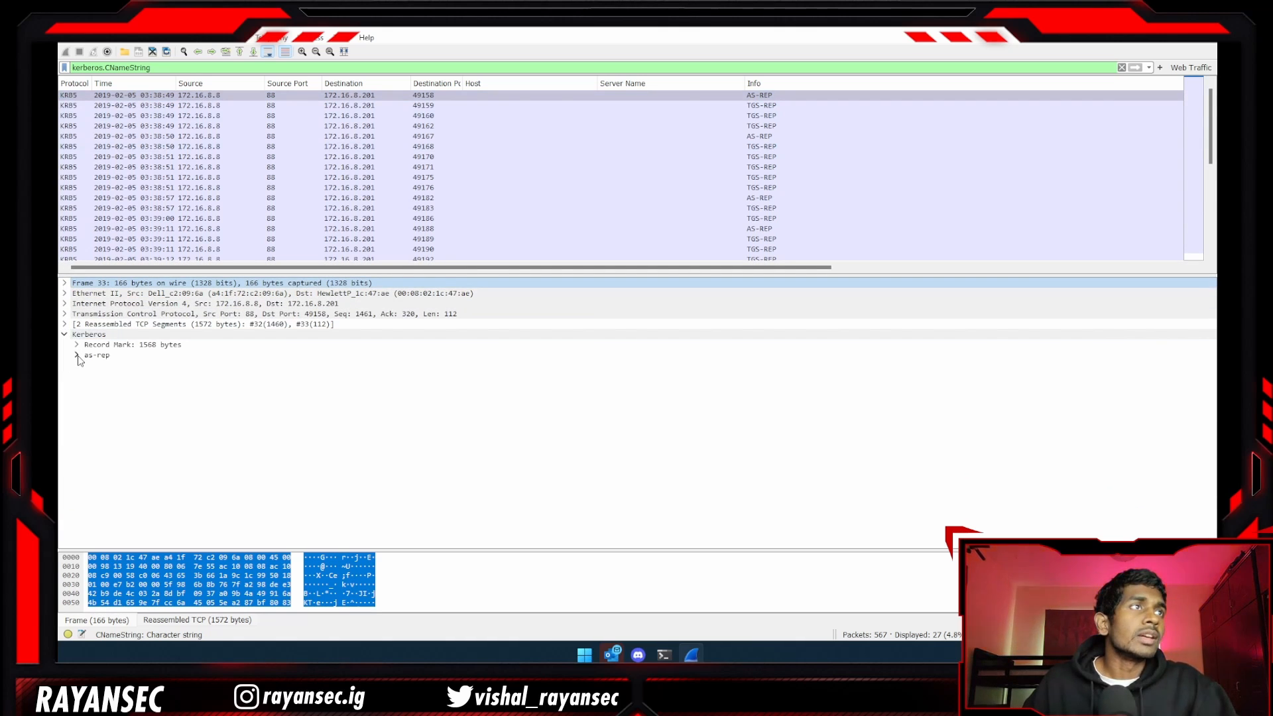
pyautogui.click(78, 356)
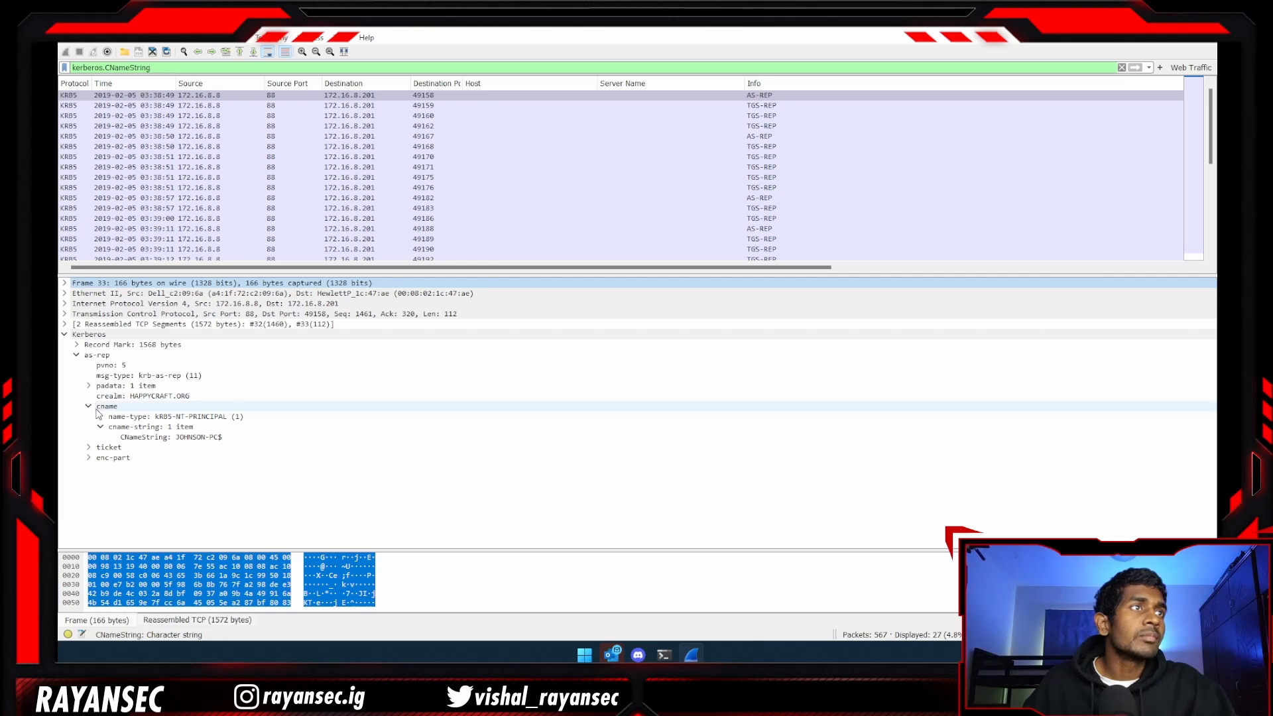
pyautogui.click(207, 438)
pyautogui.rightClick(207, 437)
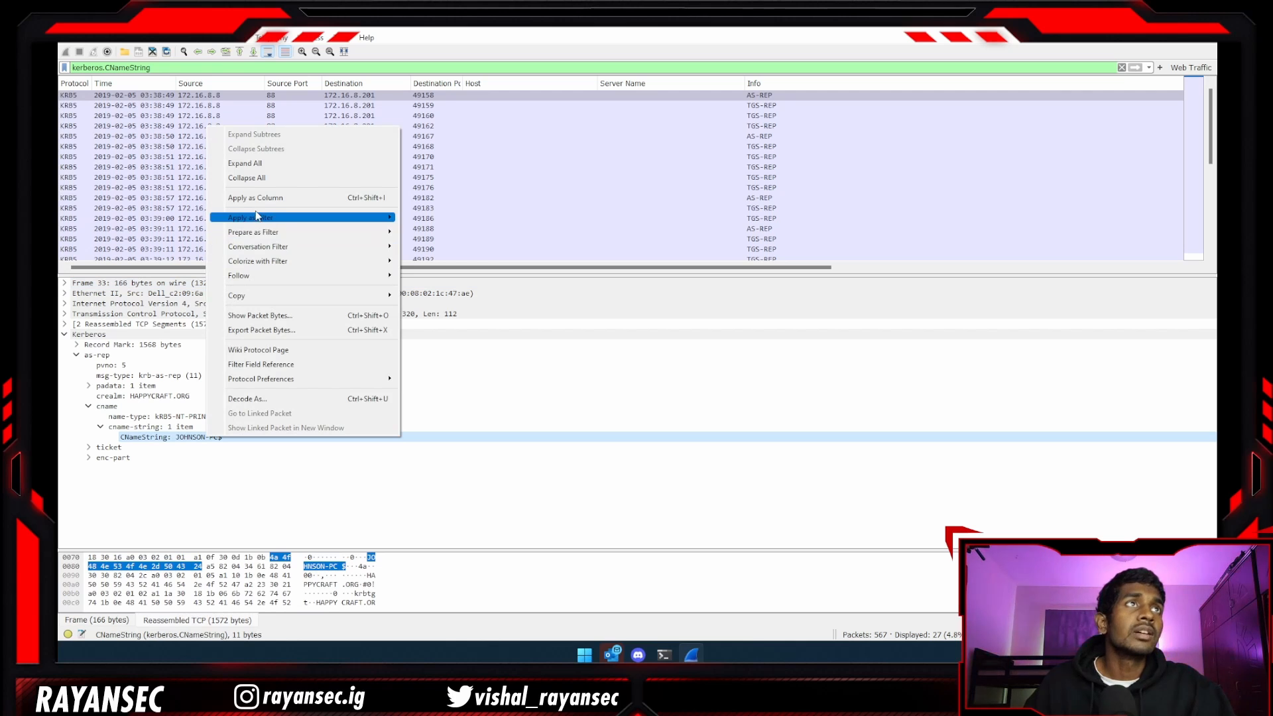
pyautogui.click(277, 198)
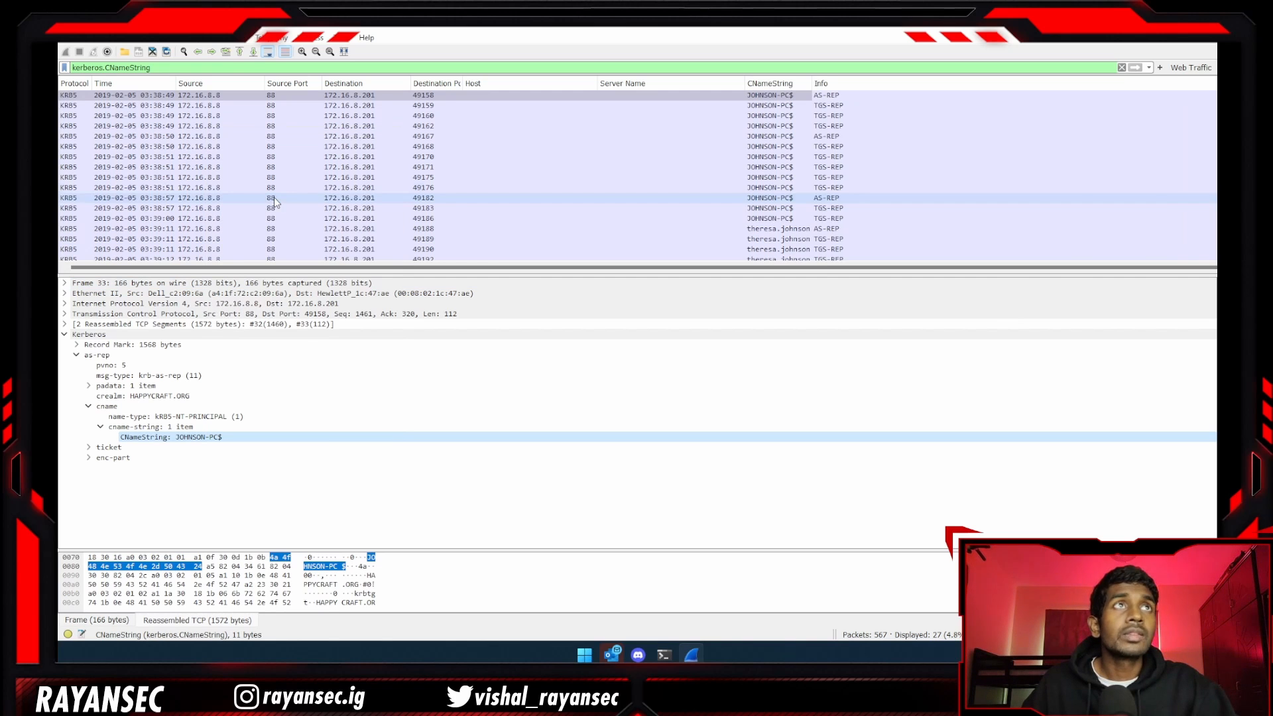
# Widen the CNameString column to fit the full account names and collapse the Kerberos details beneath an enlarged packet list.
pyautogui.moveTo(739, 276); pyautogui.dragTo(740, 432)
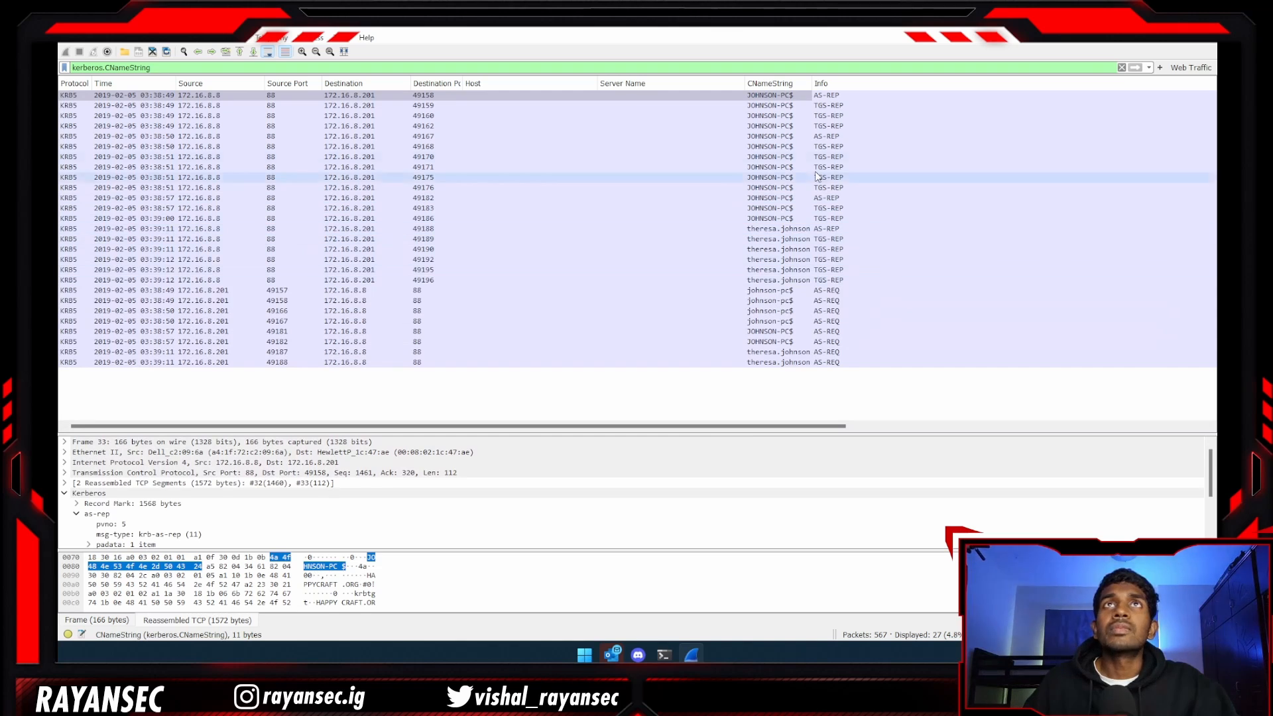
pyautogui.moveTo(811, 83); pyautogui.dragTo(848, 83)
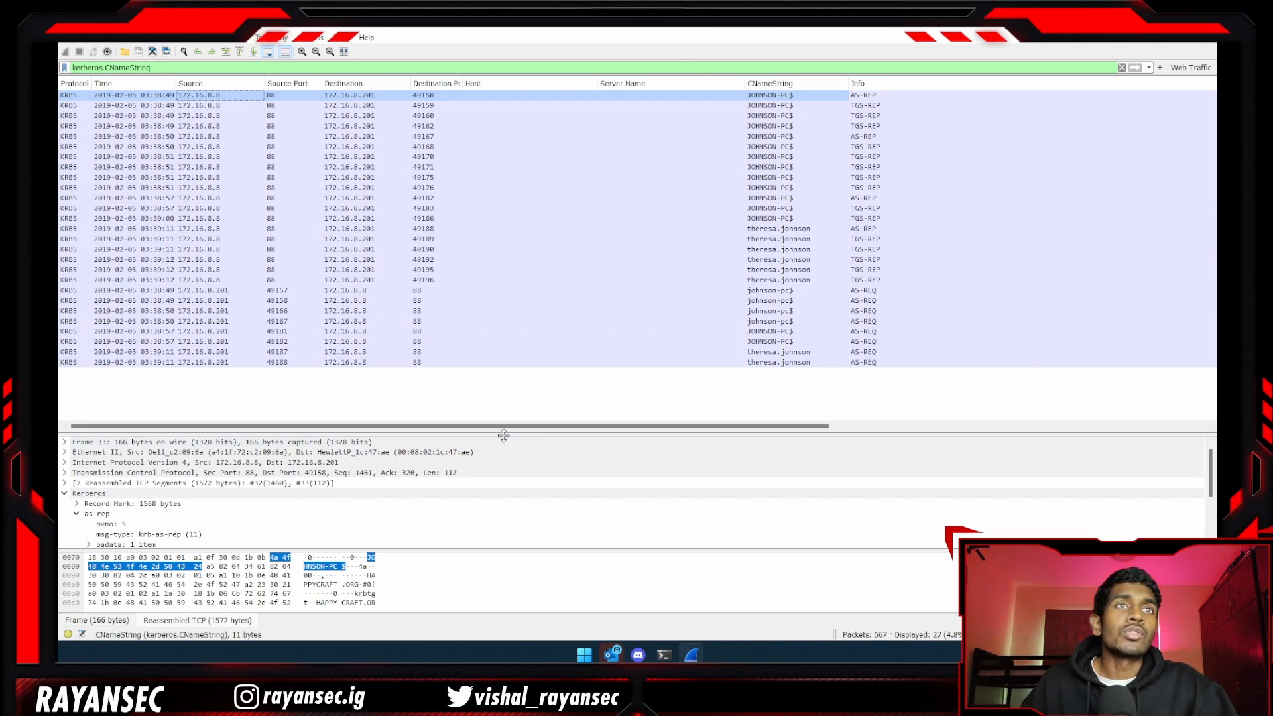
pyautogui.moveTo(509, 431); pyautogui.dragTo(509, 399)
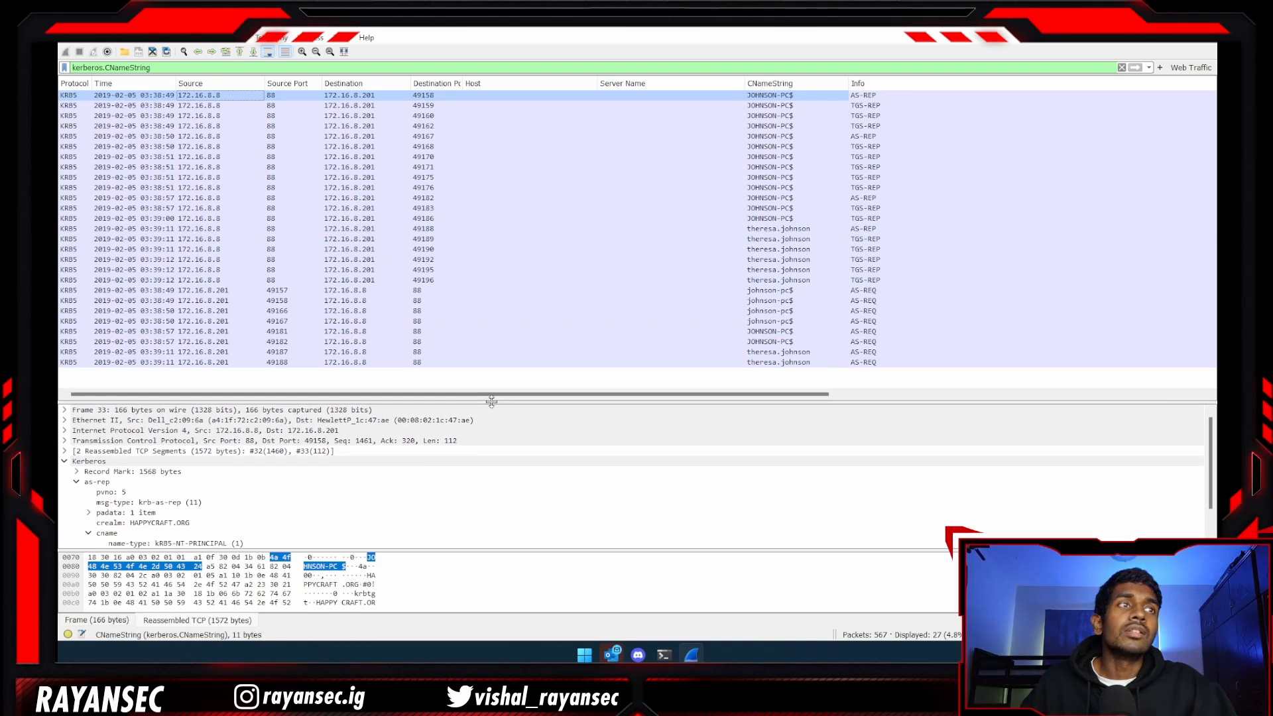
pyautogui.click(70, 464)
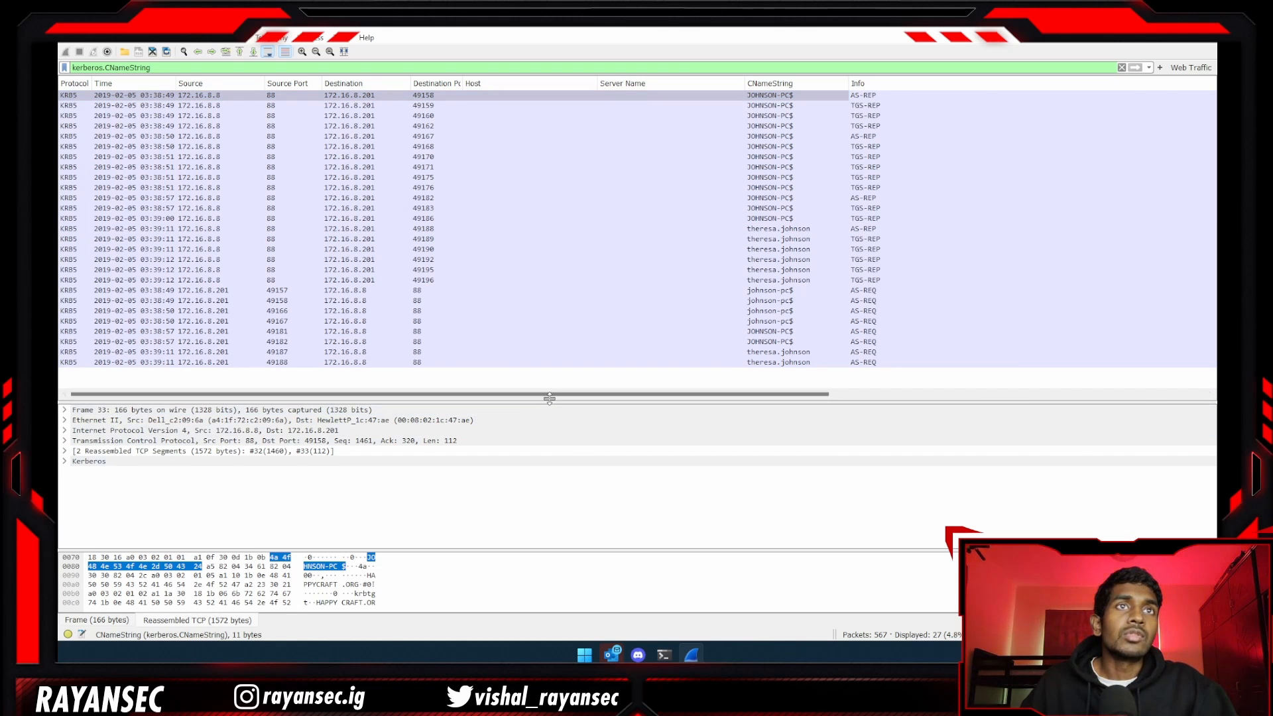
pyautogui.moveTo(542, 401)
pyautogui.mouseDown()
pyautogui.moveTo(542, 432)
pyautogui.moveTo(548, 422)
pyautogui.mouseUp()
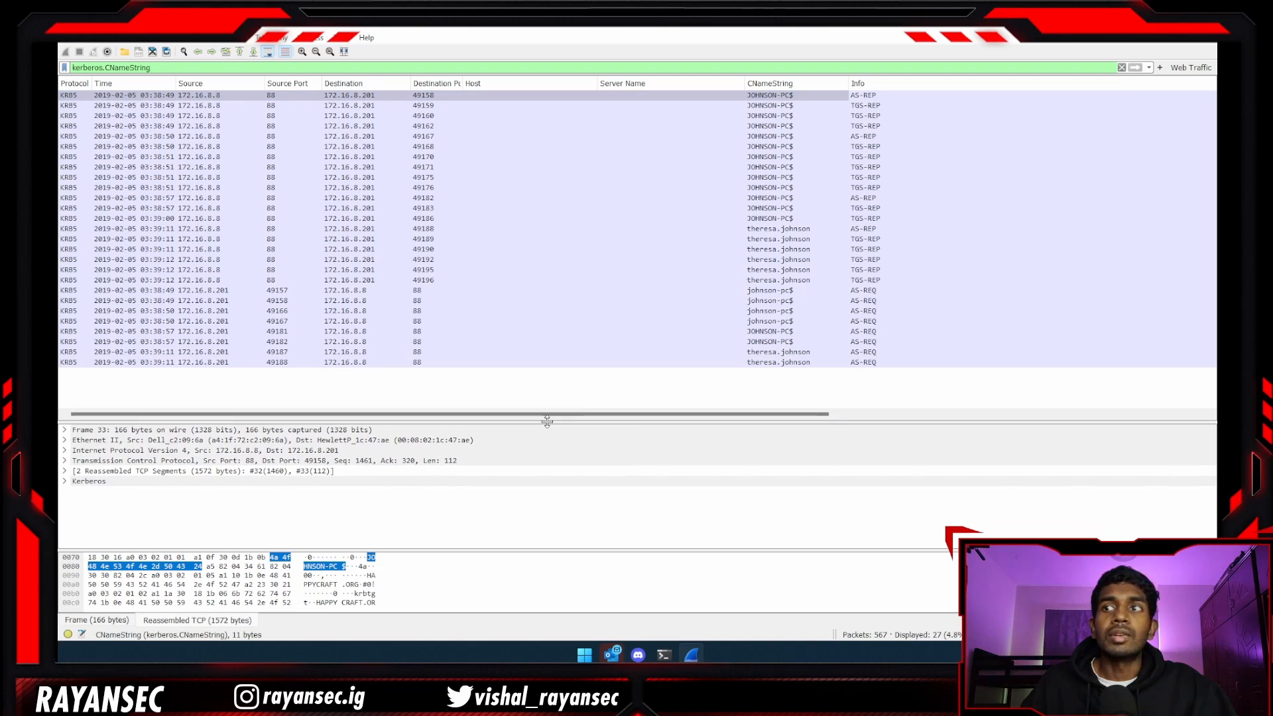
# Extend the display filter to kerberos.CNameString and !(kerberos.CNameString contains $) to exclude machine accounts.
pyautogui.click(169, 69)
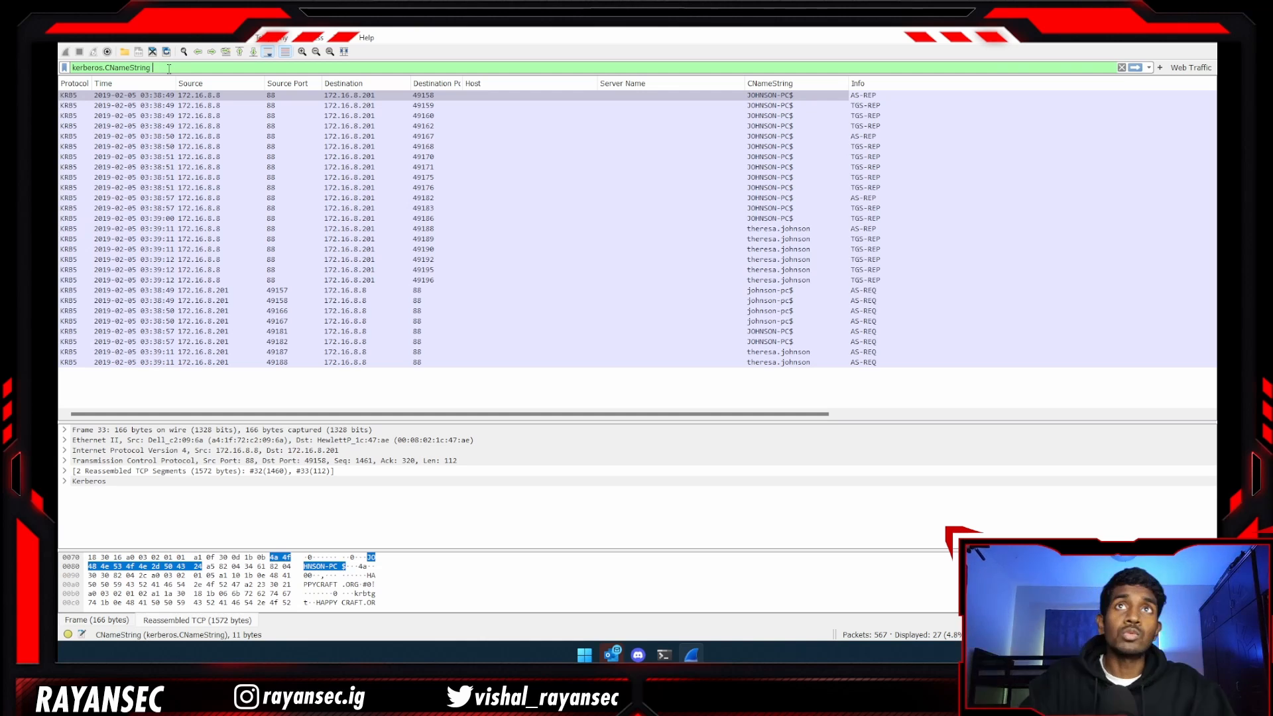
pyautogui.click(784, 98)
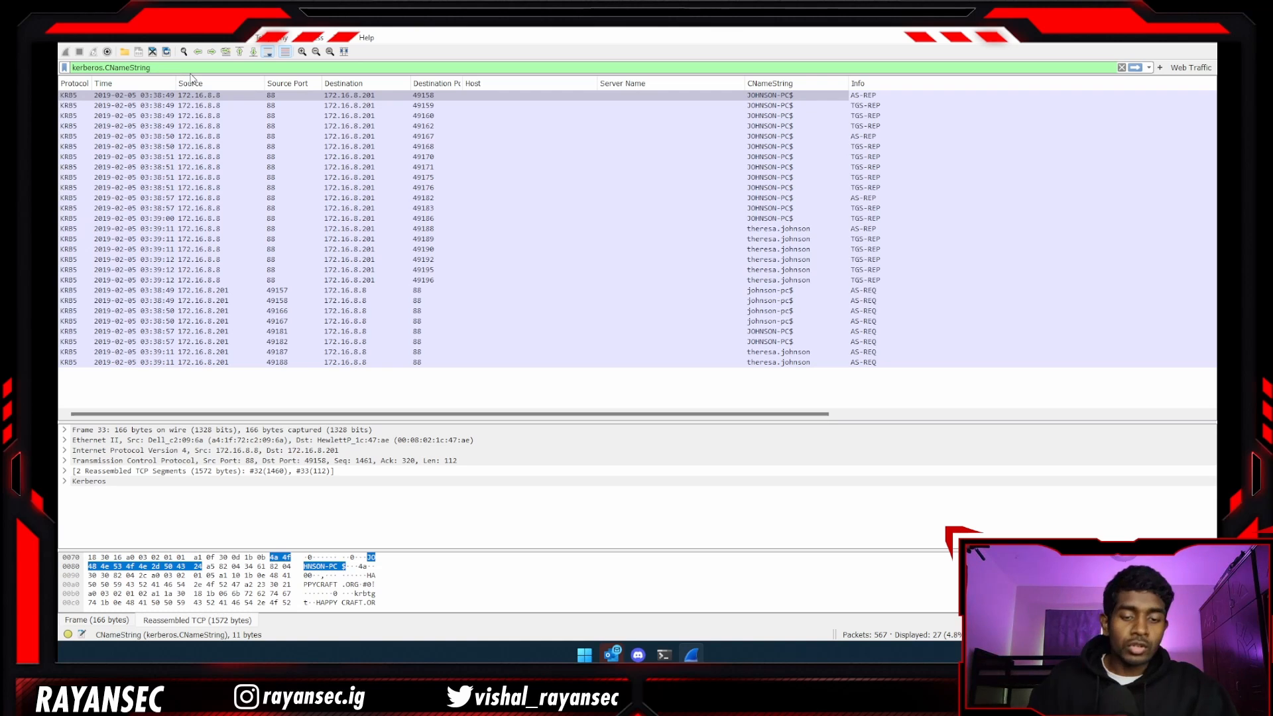
pyautogui.write('and !(')
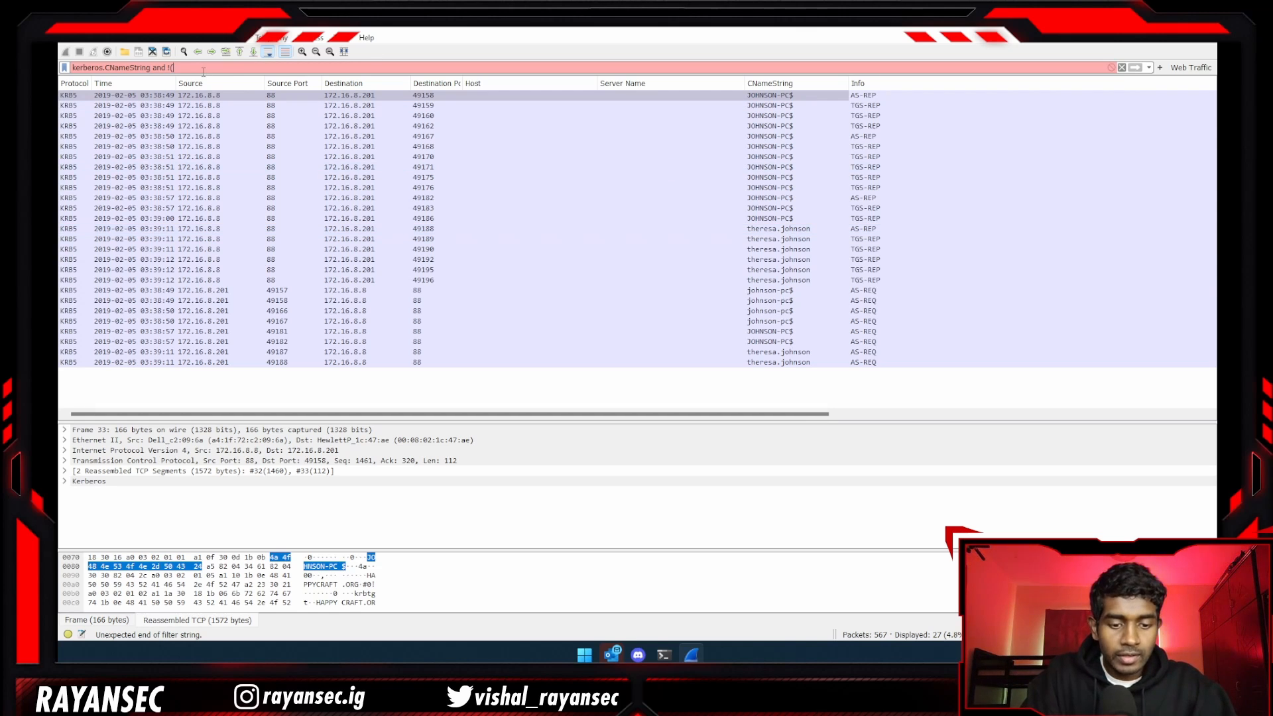
pyautogui.write('ker')
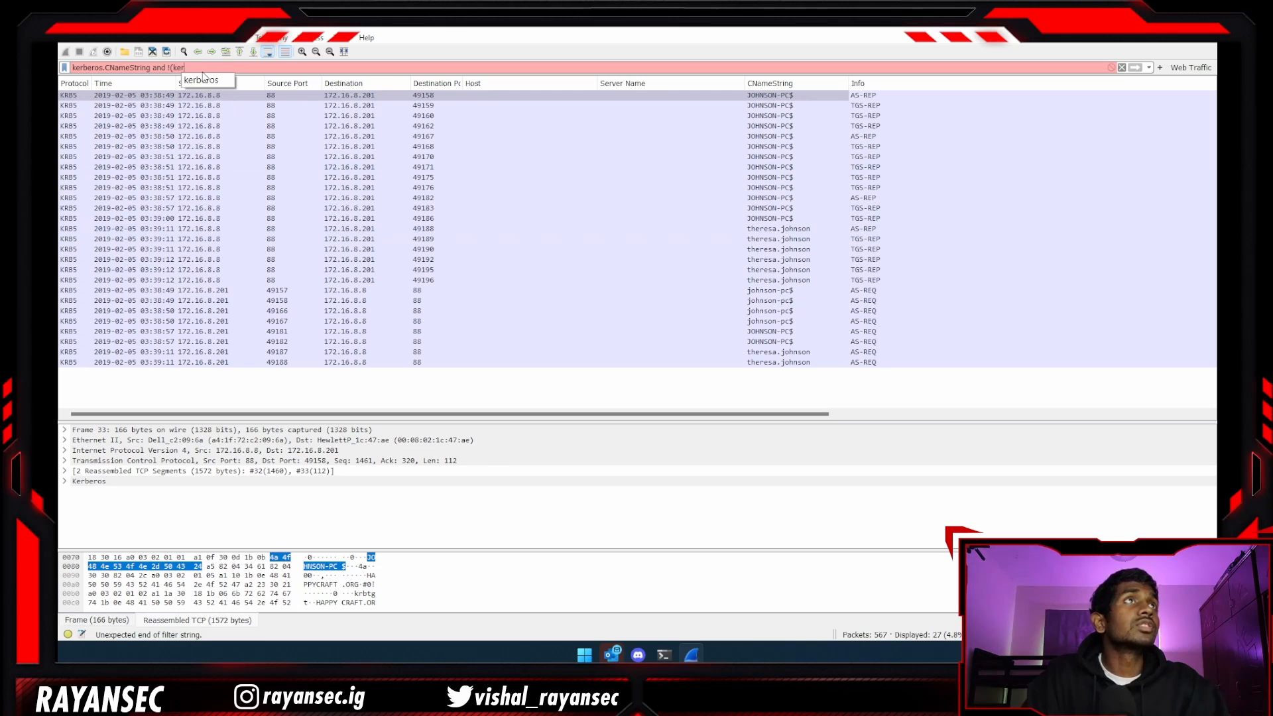
pyautogui.write('beros.Cna')
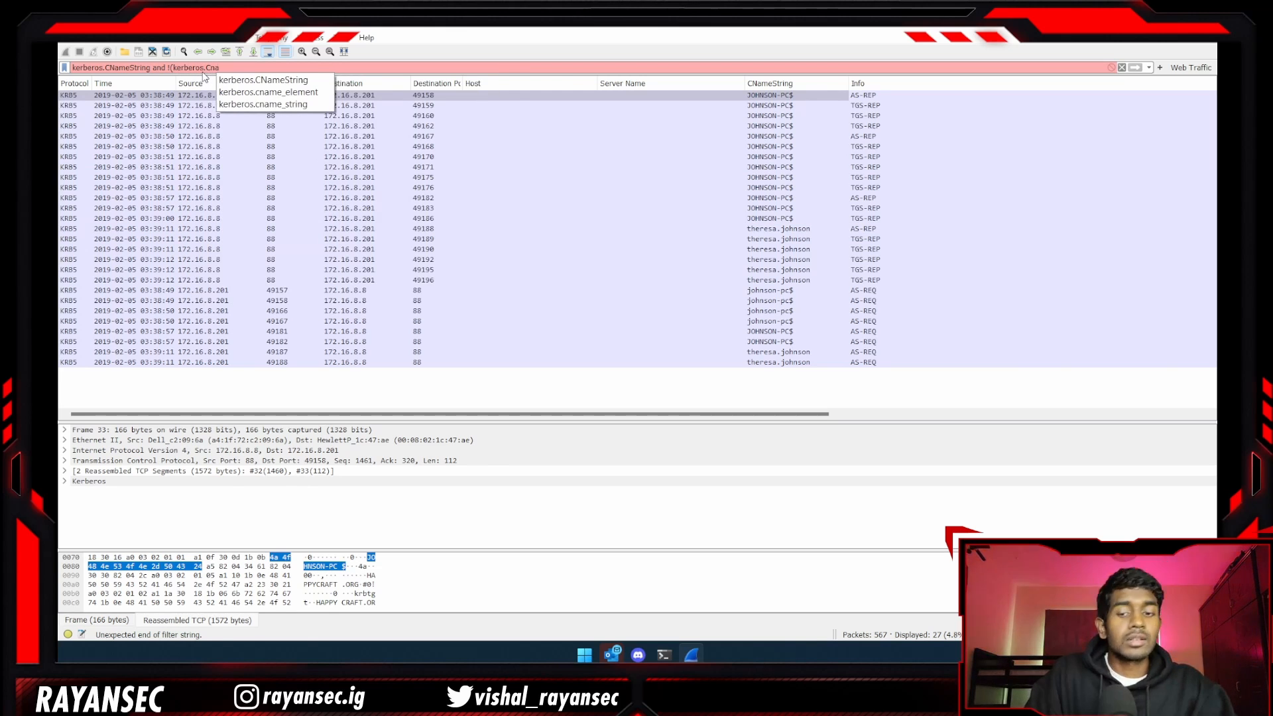
pyautogui.press('Down')
pyautogui.press('Return')
pyautogui.write('conta')
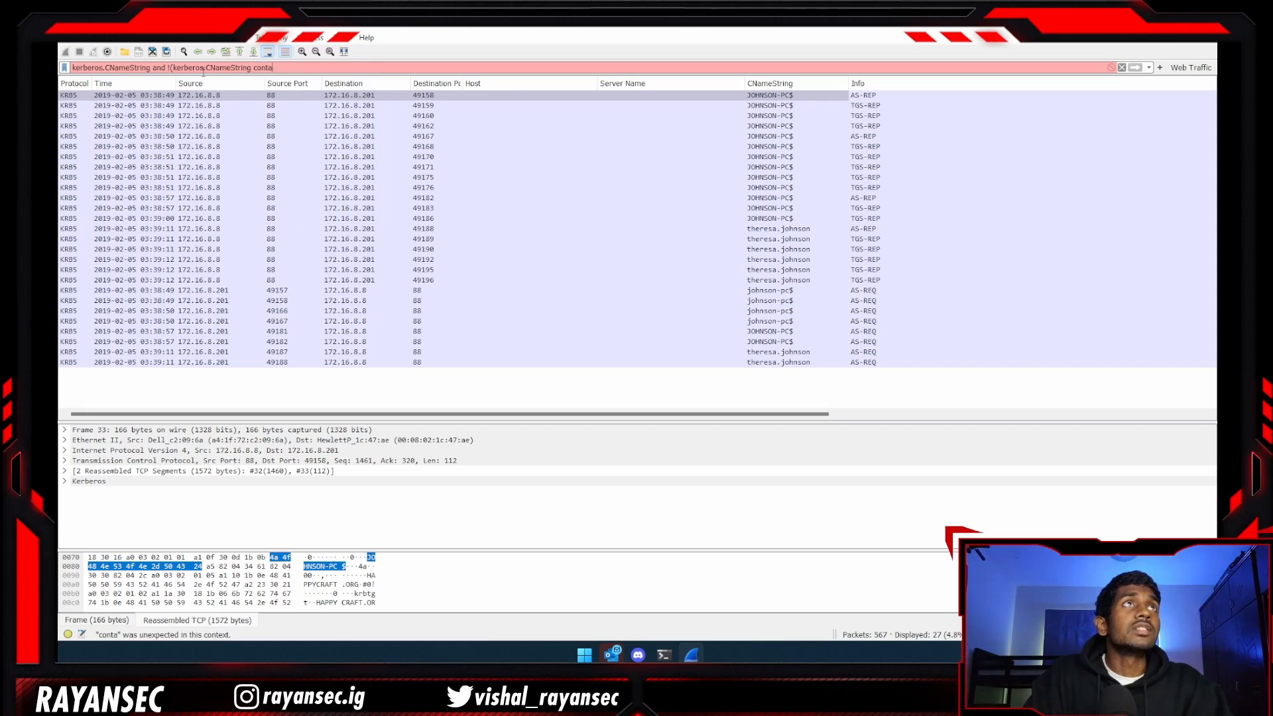
pyautogui.write('ins $')
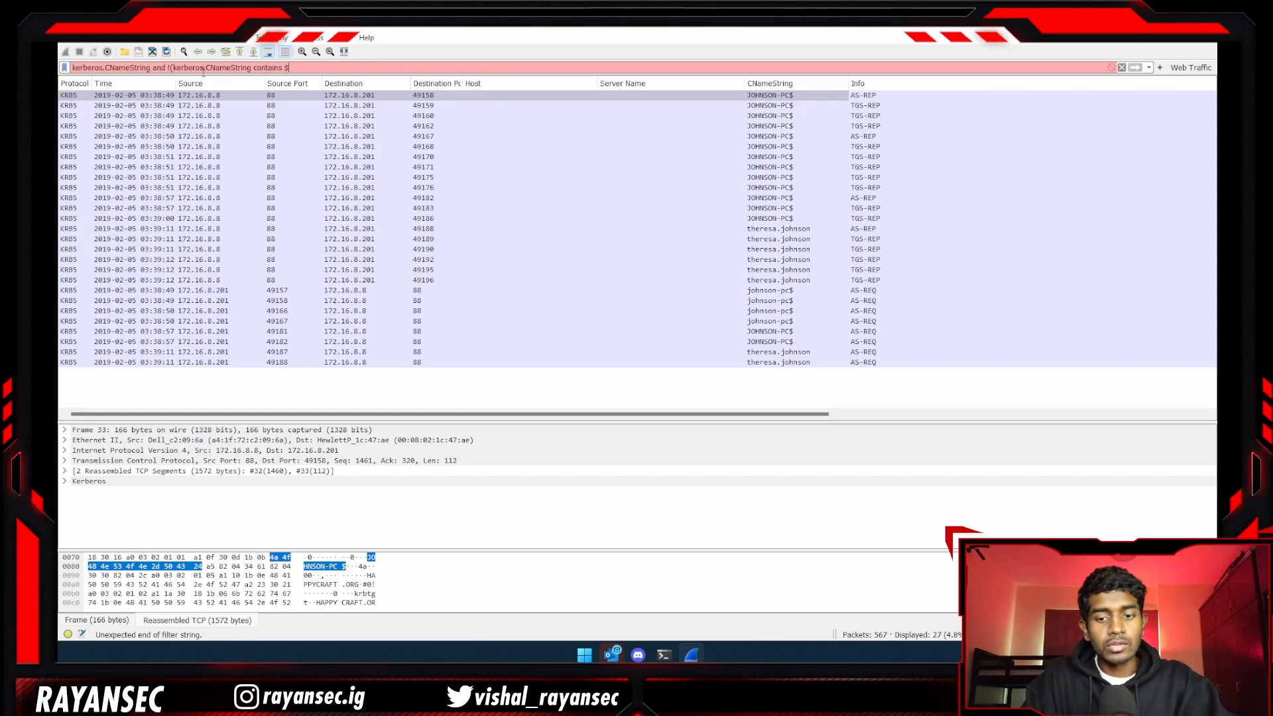
pyautogui.write(')')
pyautogui.press('Return')
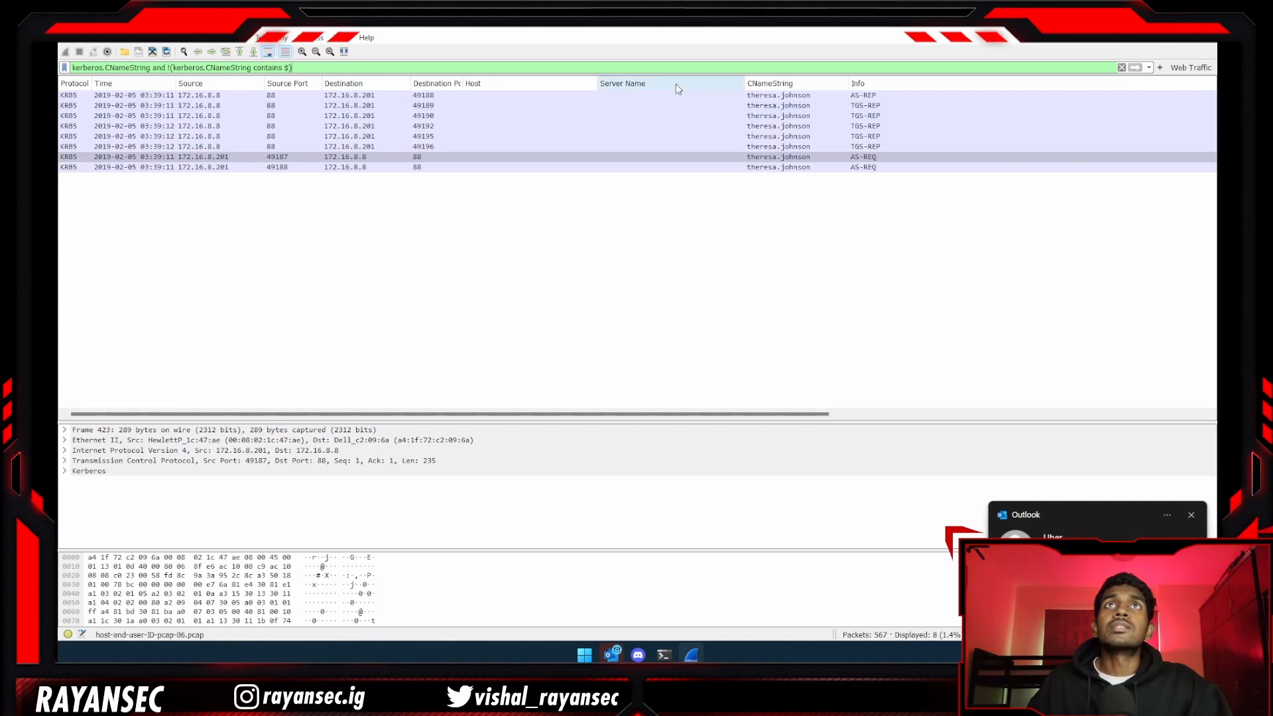
# Inspect the user account name in the first filtered AS-REP packet and widen the CNameString column slightly.
pyautogui.click(804, 96)
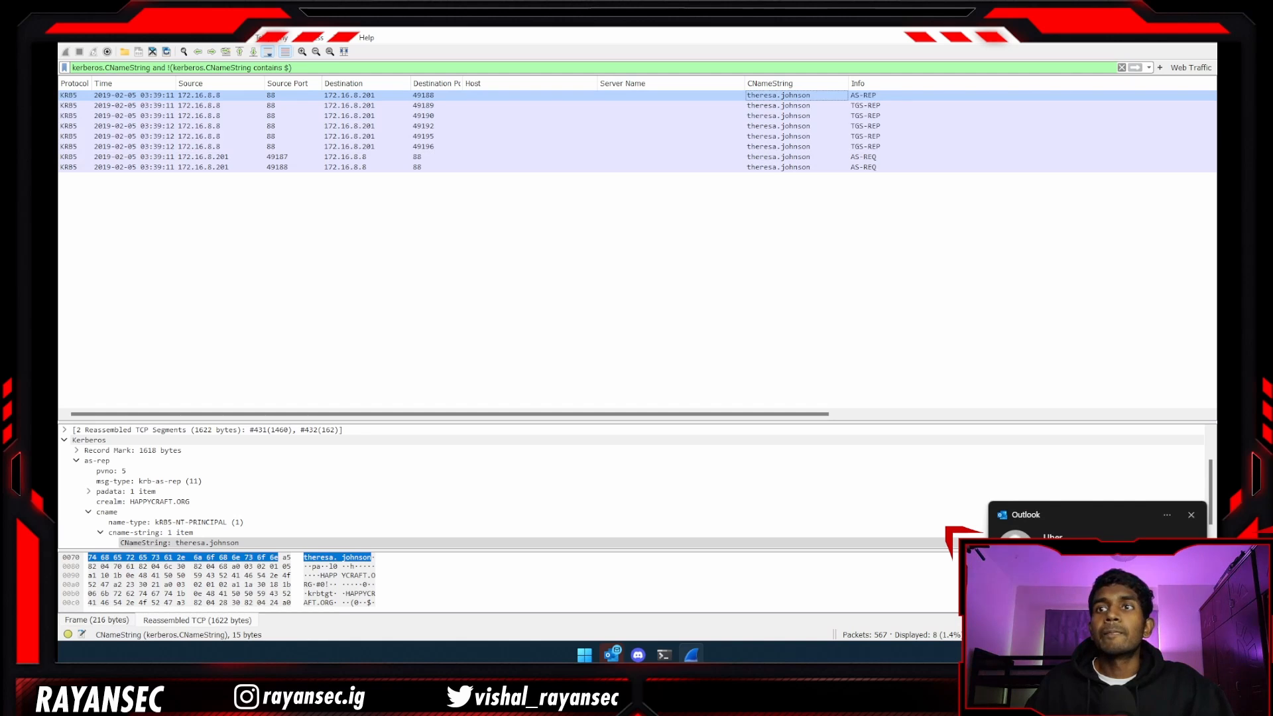
pyautogui.click(949, 315)
pyautogui.click(765, 97)
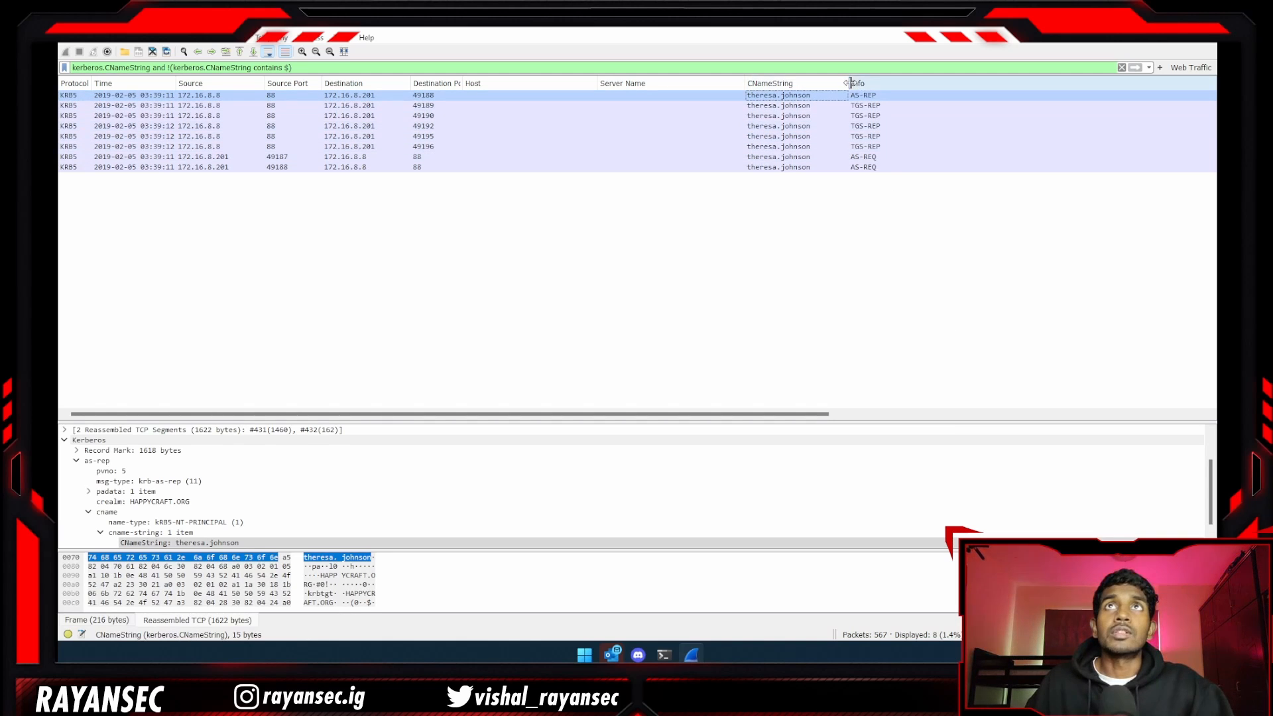
pyautogui.moveTo(850, 83); pyautogui.dragTo(866, 84)
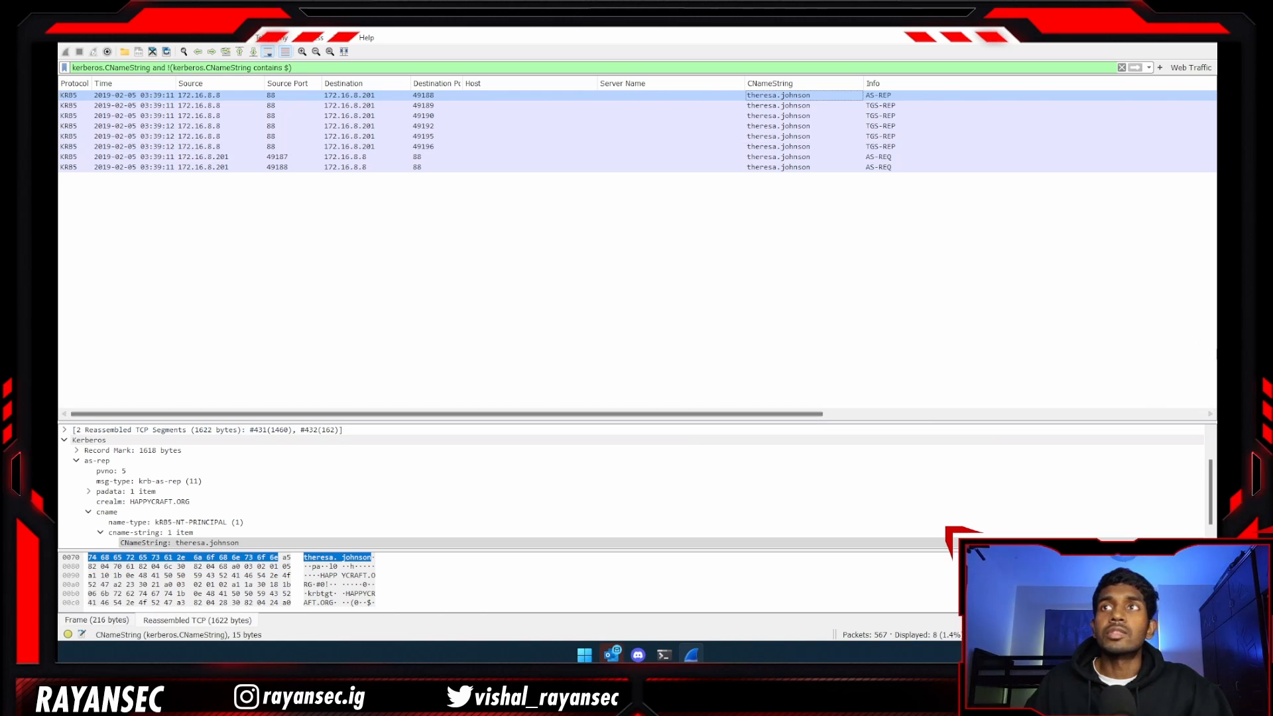